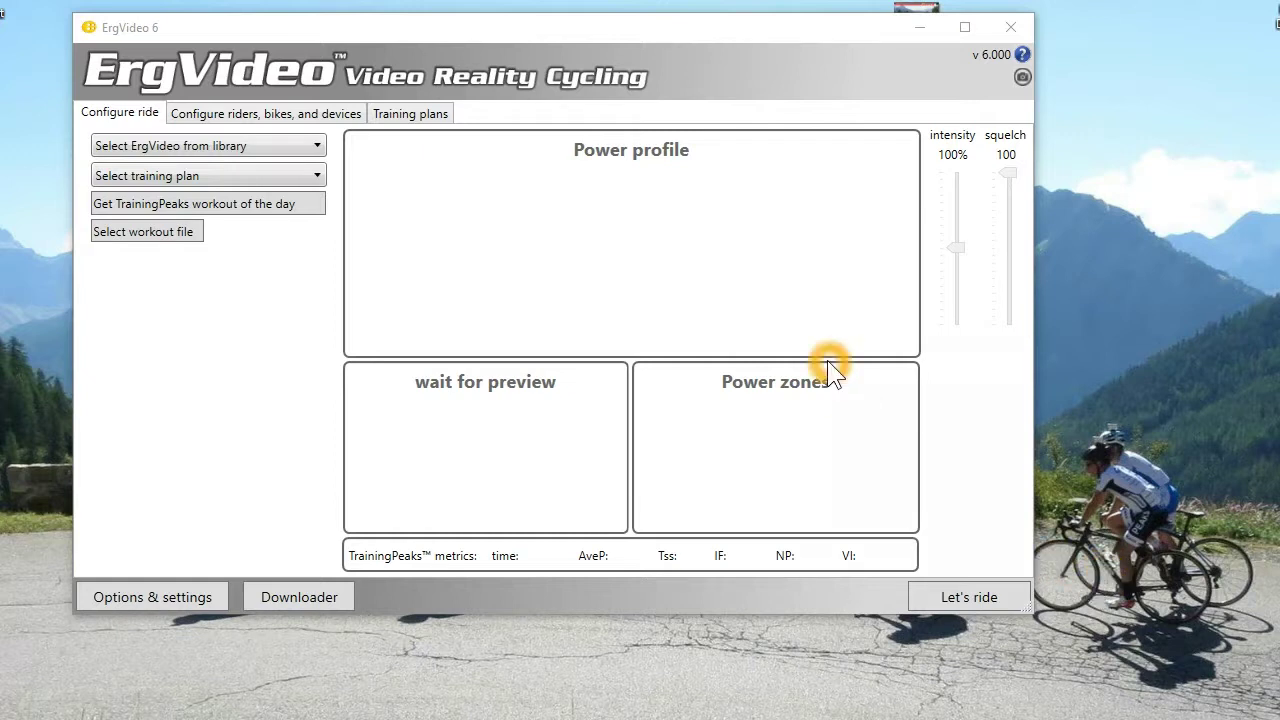
# Open the traditional all-ErgVideo planner tool from the training plans area and reposition its window so it is fully visible.
pyautogui.click(246, 312)
pyautogui.click(419, 118)
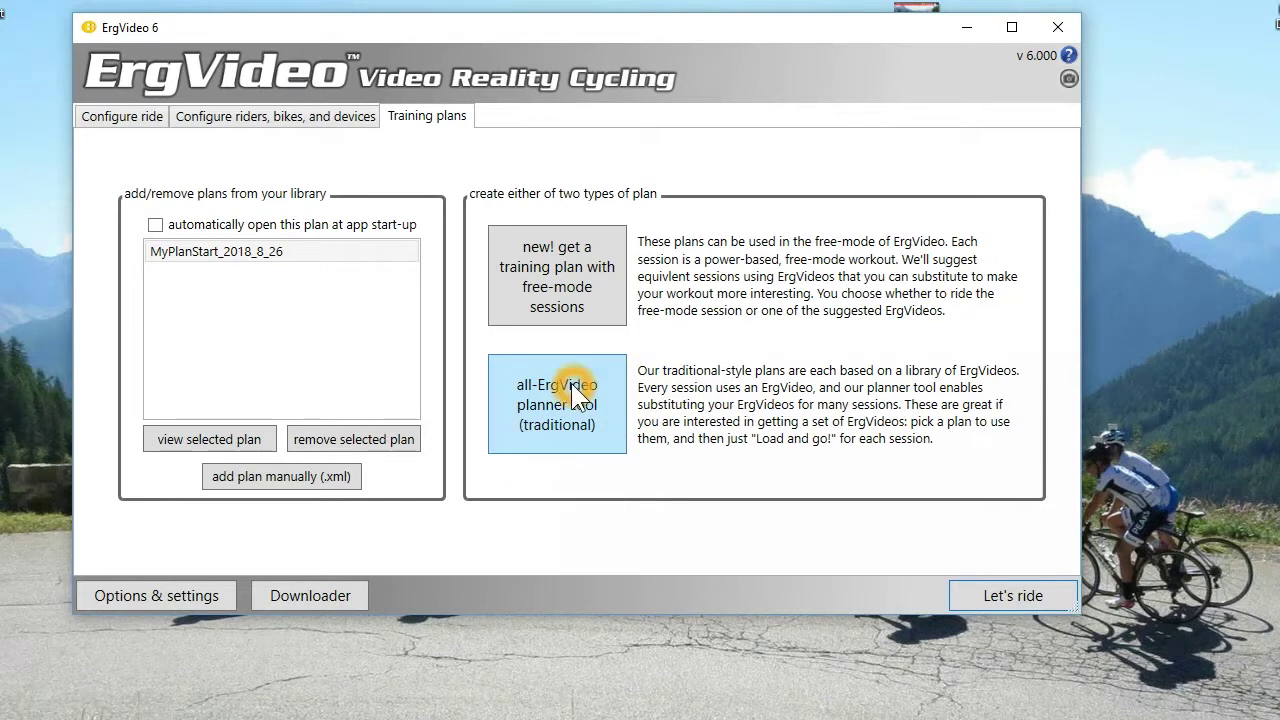
pyautogui.click(571, 383)
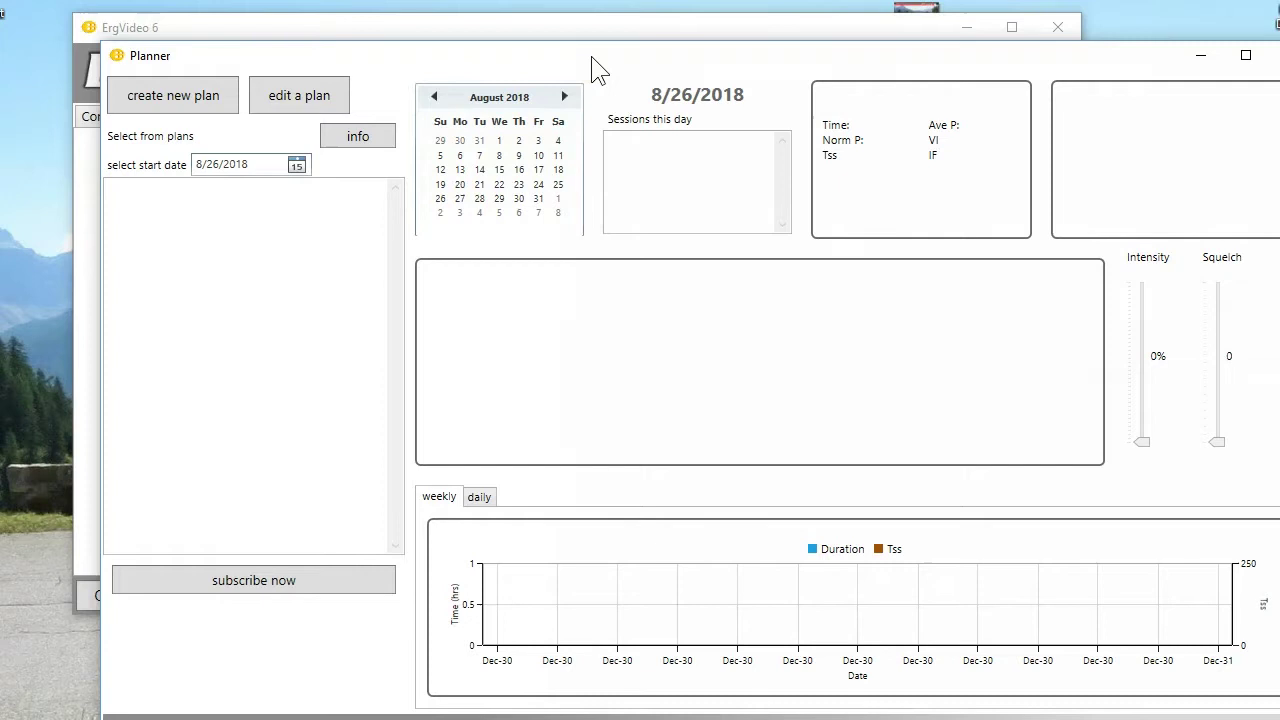
pyautogui.moveTo(589, 55); pyautogui.dragTo(524, 20)
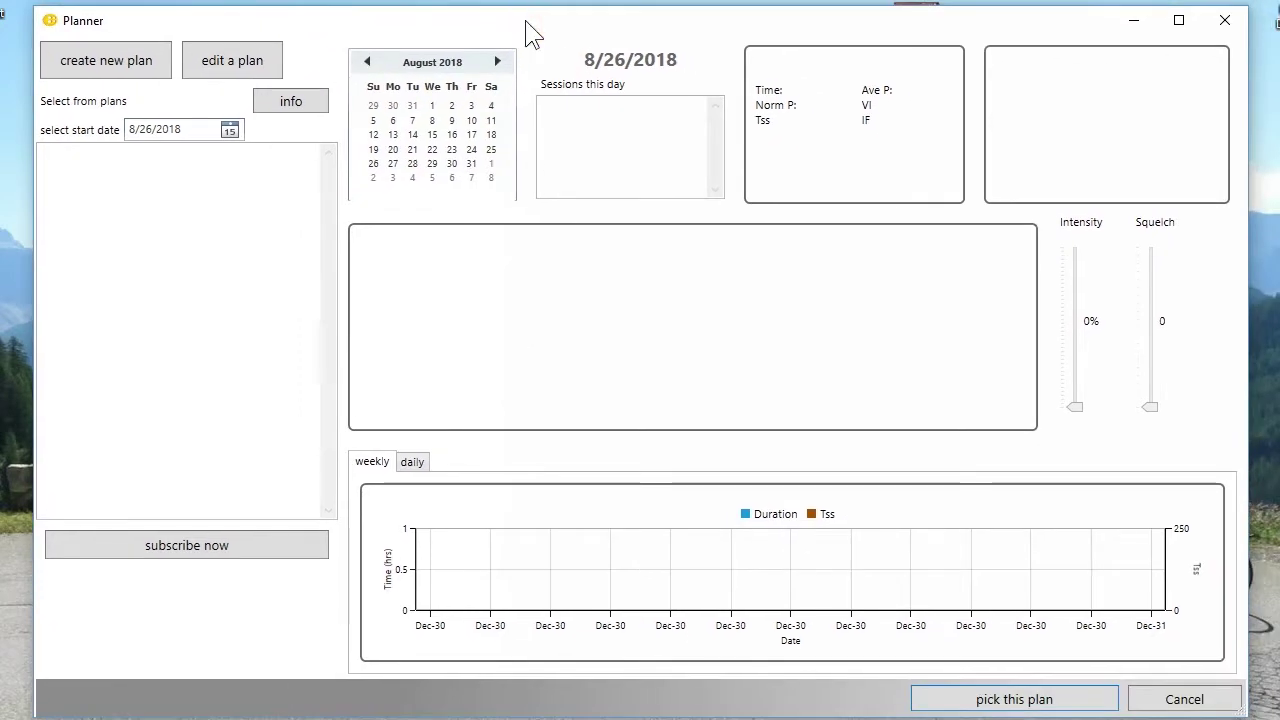
# Switch to the ErgVideo support page in the browser, find the training plan tool videos, and return to the Planner.
pyautogui.hotkey('alt', 'Tab')
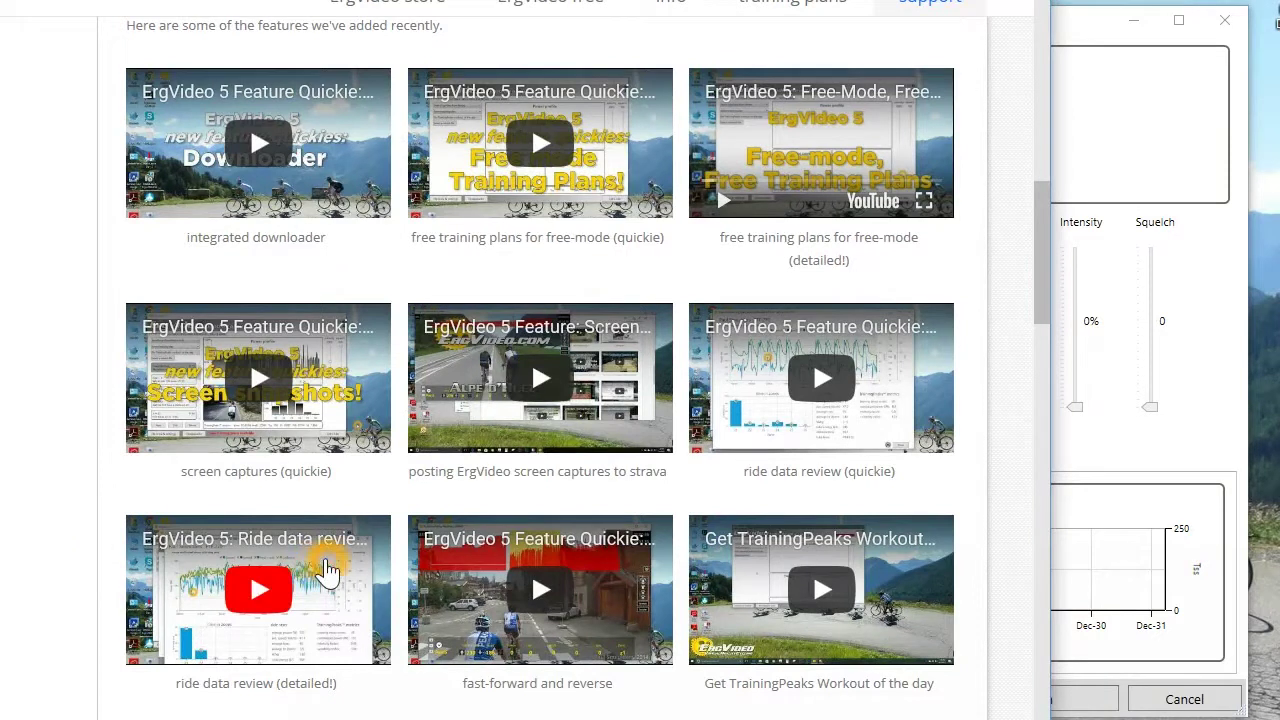
pyautogui.click(428, 336)
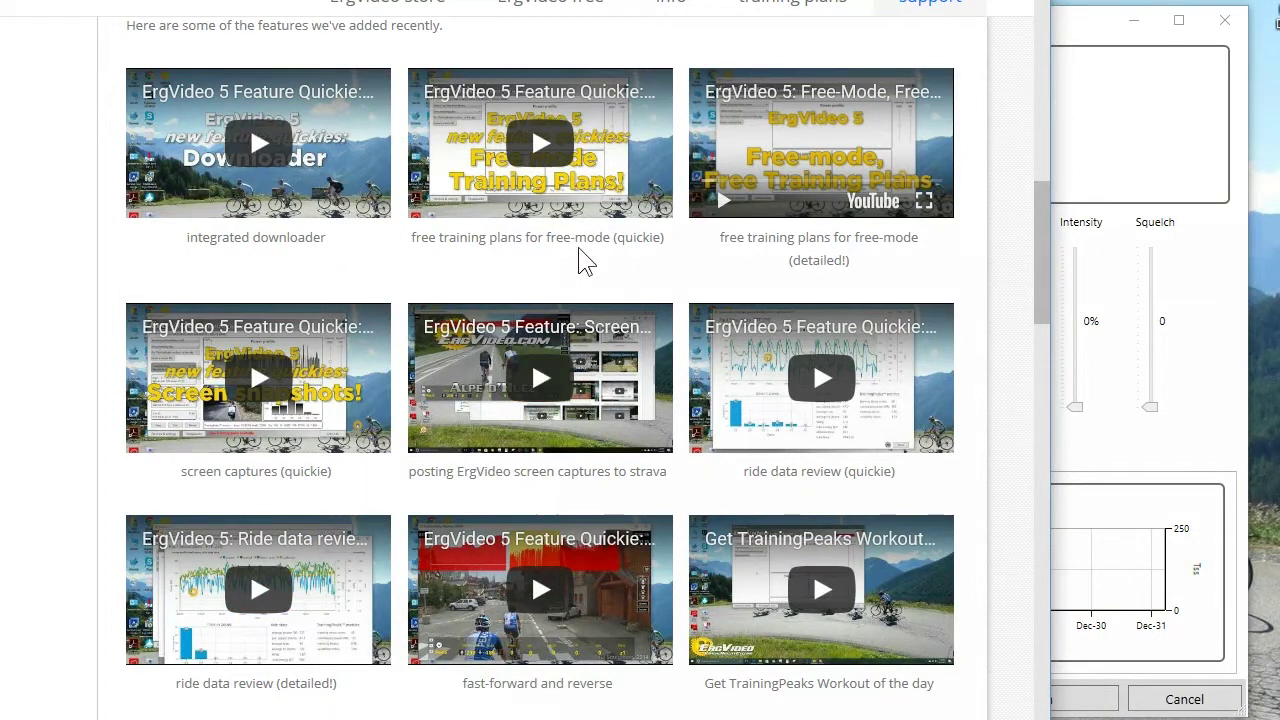
pyautogui.scroll(-10, 580, 250)
pyautogui.scroll(-3, 578, 241)
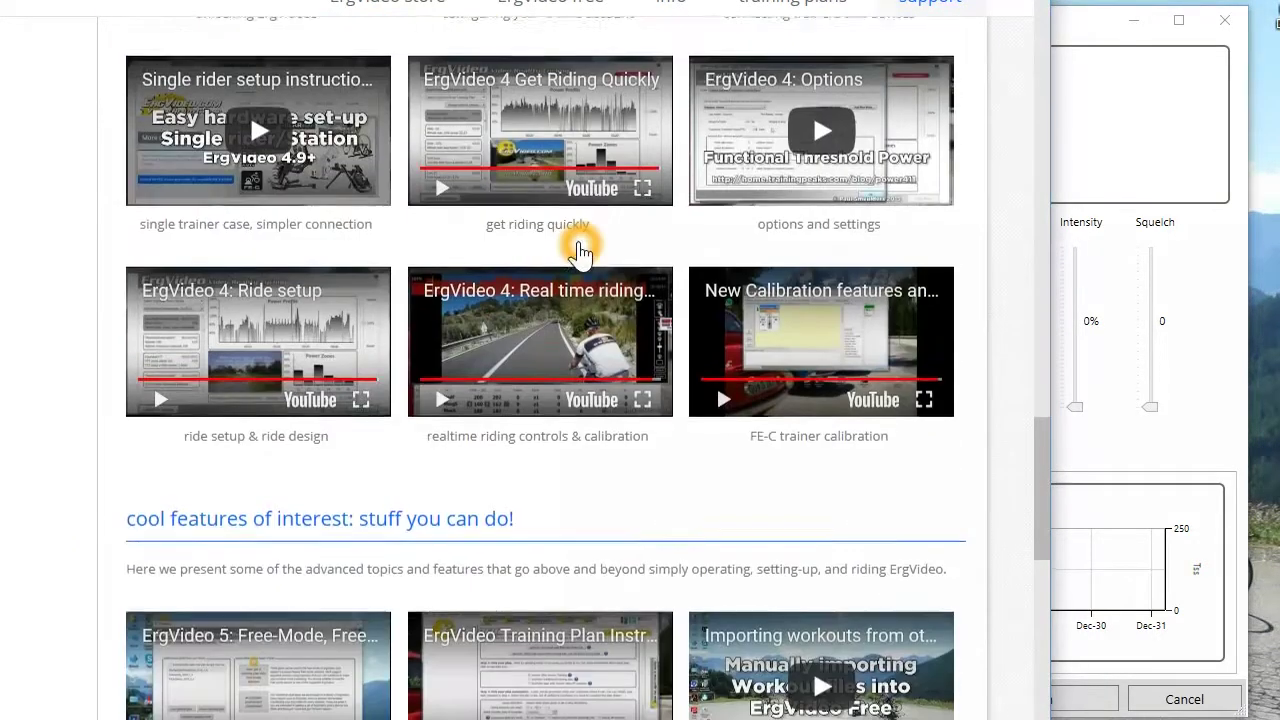
pyautogui.scroll(-5, 578, 241)
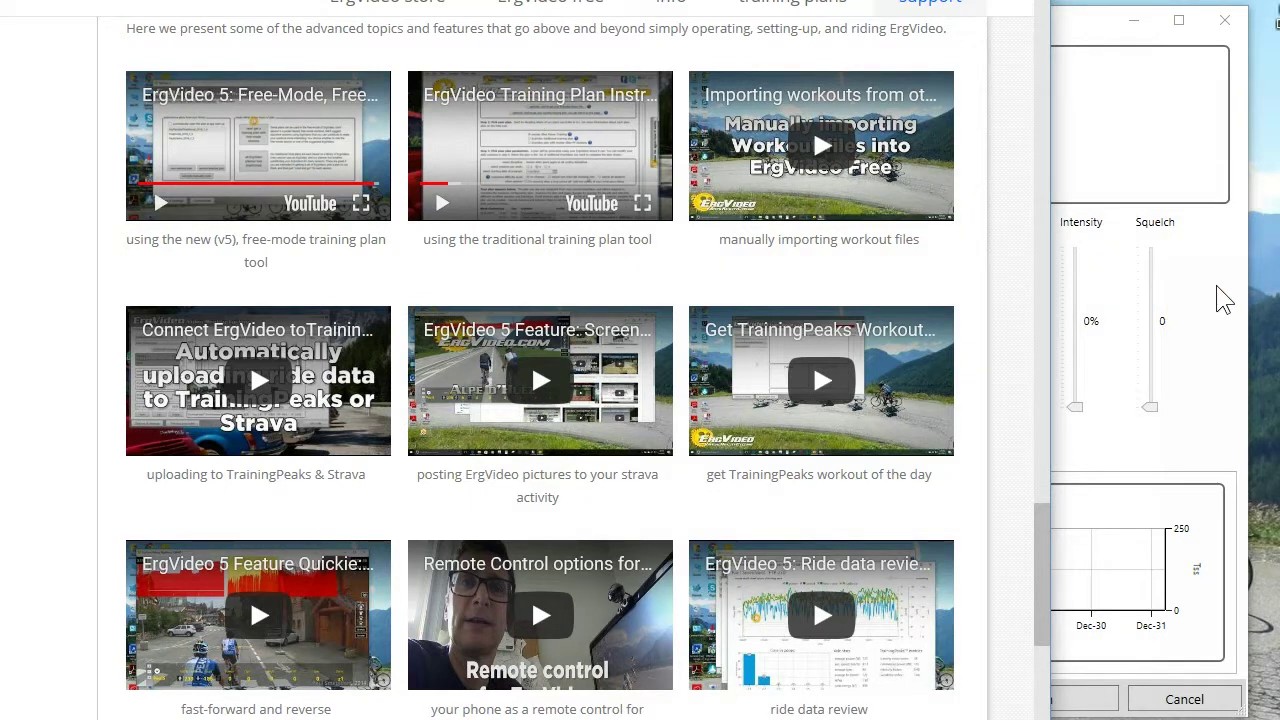
pyautogui.click(1238, 248)
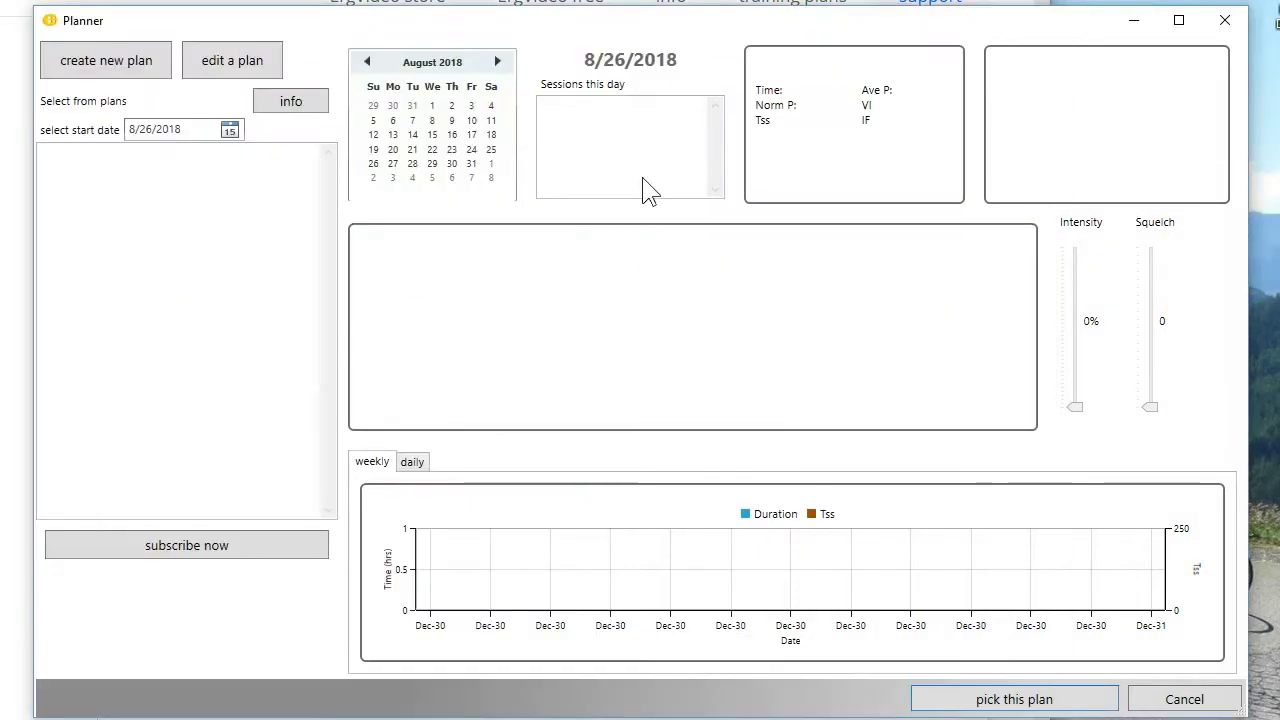
# Start creating a new plan and preview the PCG Scott Moninger 5/week plan.
pyautogui.click(90, 65)
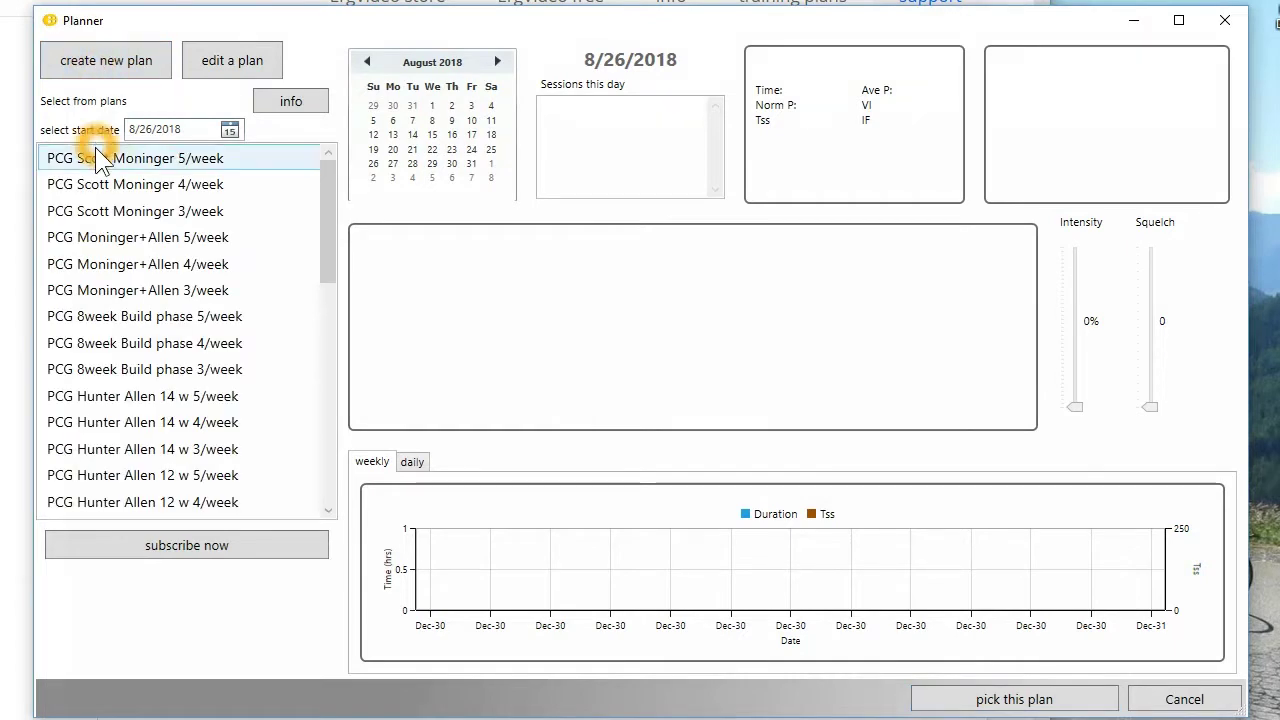
pyautogui.click(95, 160)
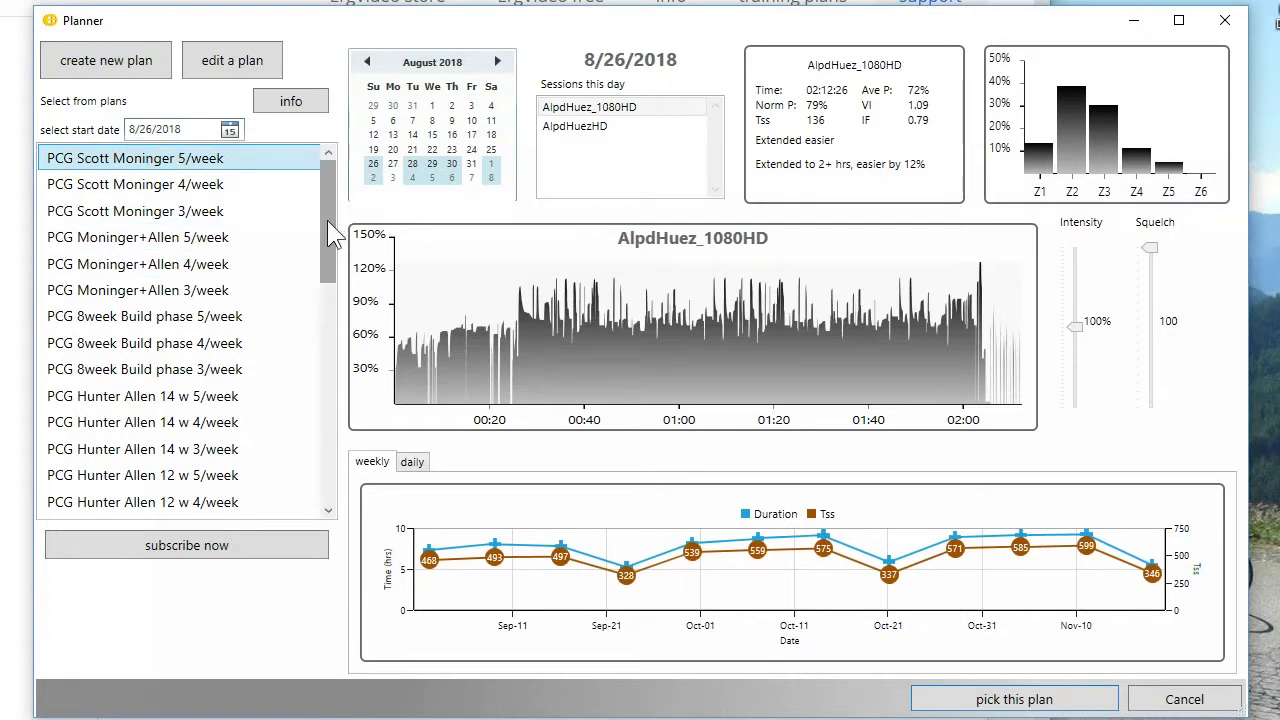
# Preview the ErgVideo short-tri 20 weeks 5/week plan and its sessions for August 30 and September 5, 2018.
pyautogui.moveTo(327, 220); pyautogui.dragTo(329, 457)
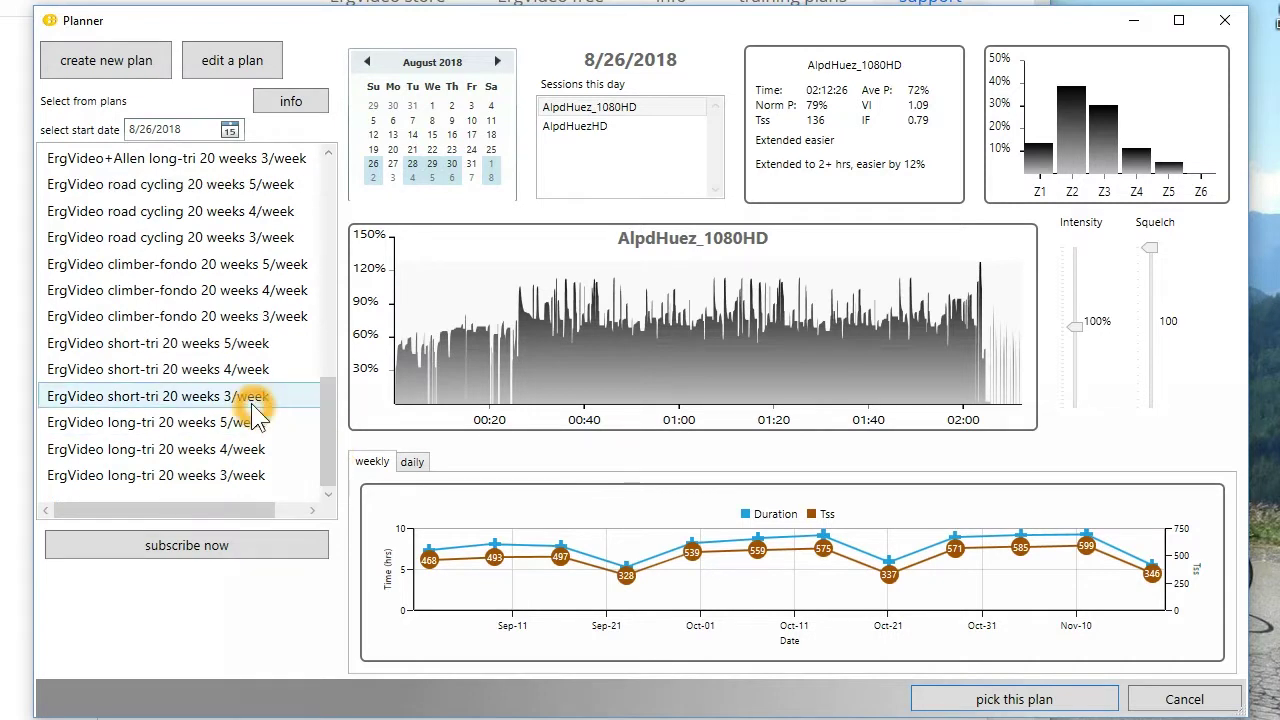
pyautogui.click(130, 350)
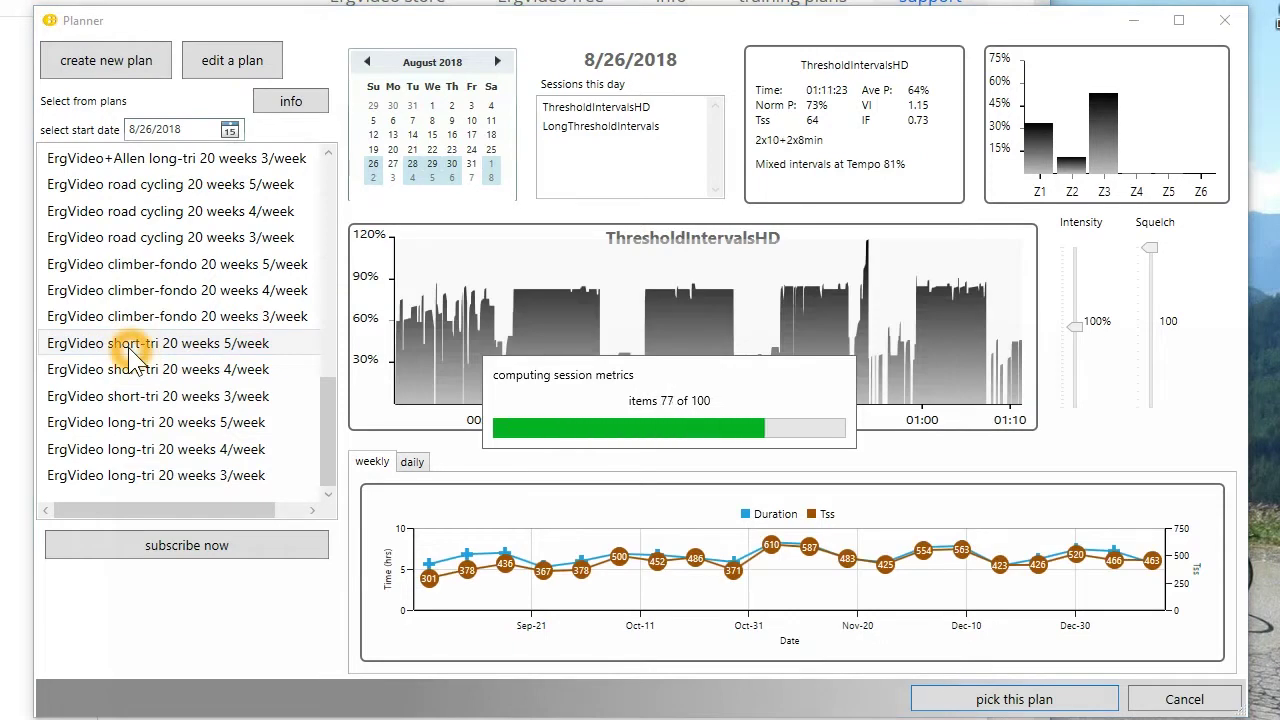
pyautogui.click(453, 166)
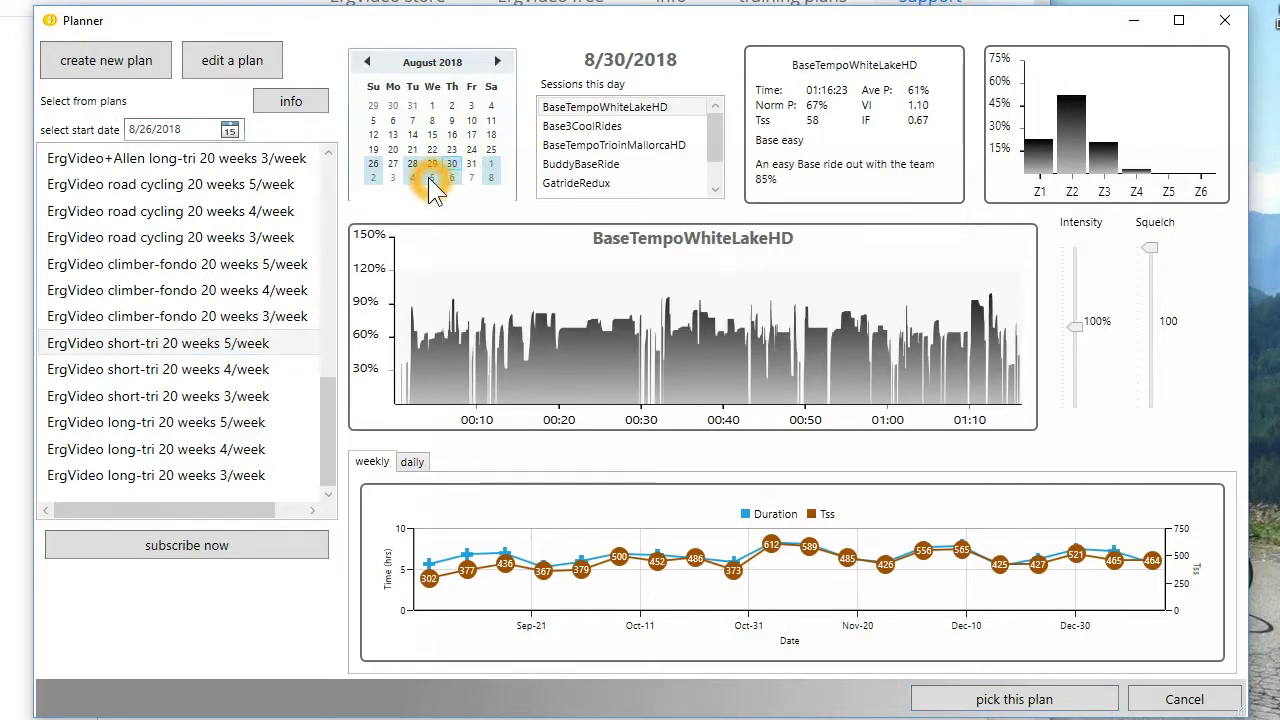
pyautogui.click(428, 177)
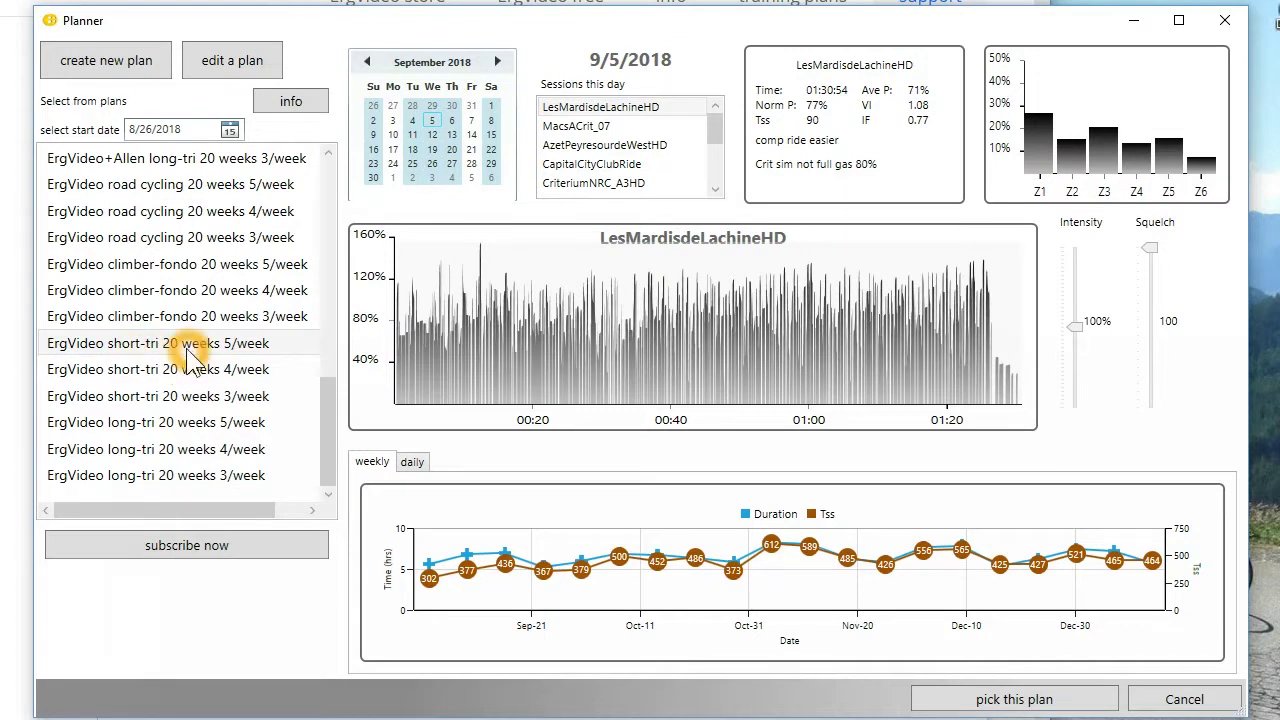
pyautogui.click(241, 378)
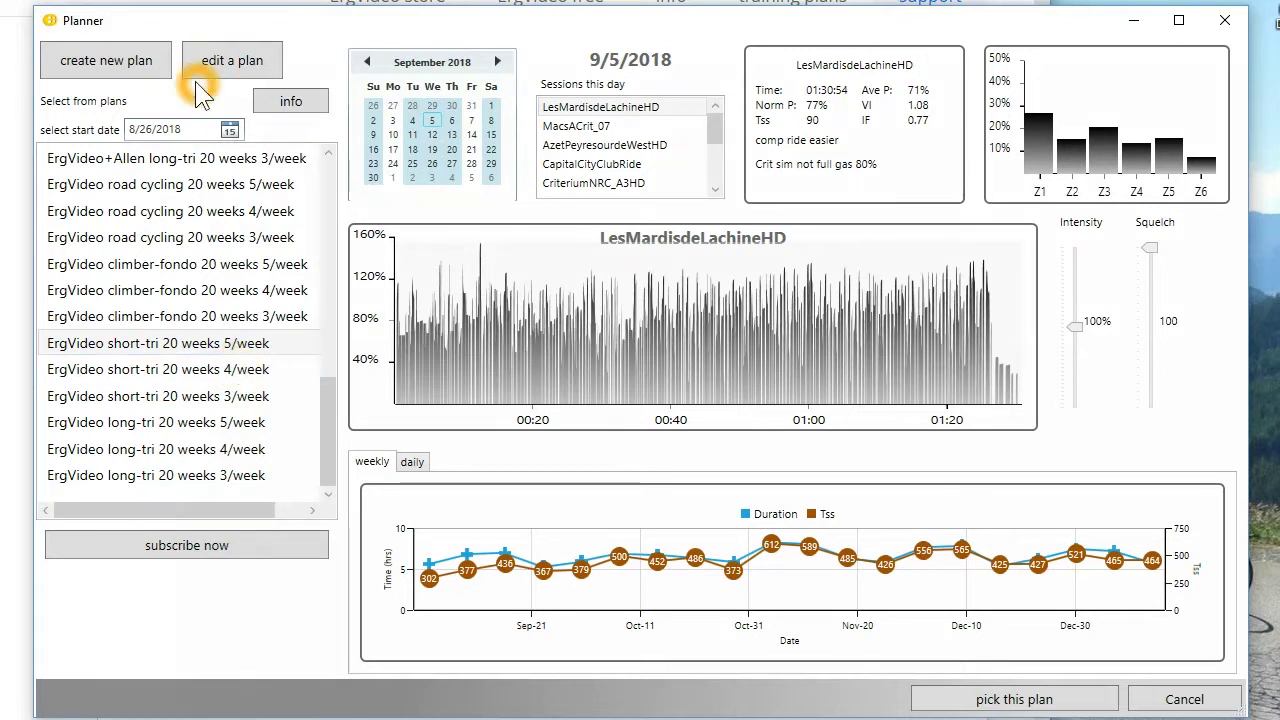
# Choose the PCG Scott Moninger 5/week plan with its 8/26/2018 start date as the training plan.
pyautogui.click(172, 69)
pyautogui.moveTo(330, 390); pyautogui.dragTo(343, 165)
pyautogui.click(254, 160)
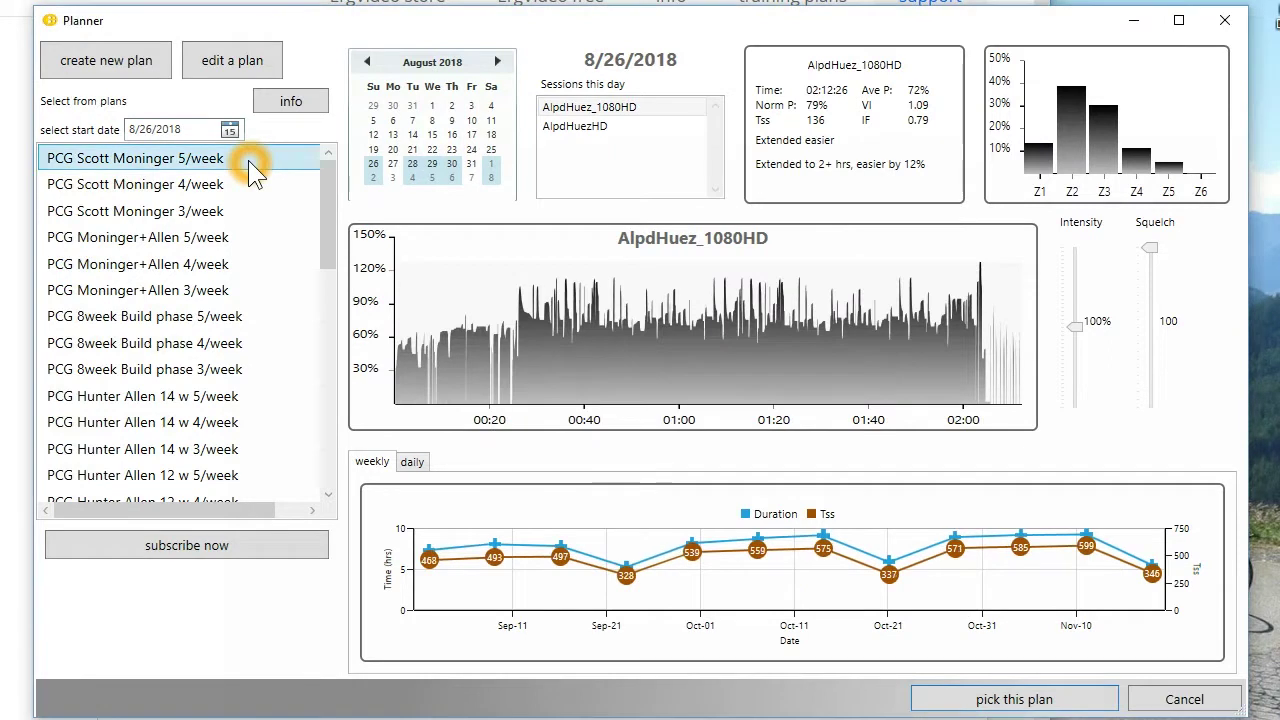
pyautogui.click(375, 172)
pyautogui.click(1000, 703)
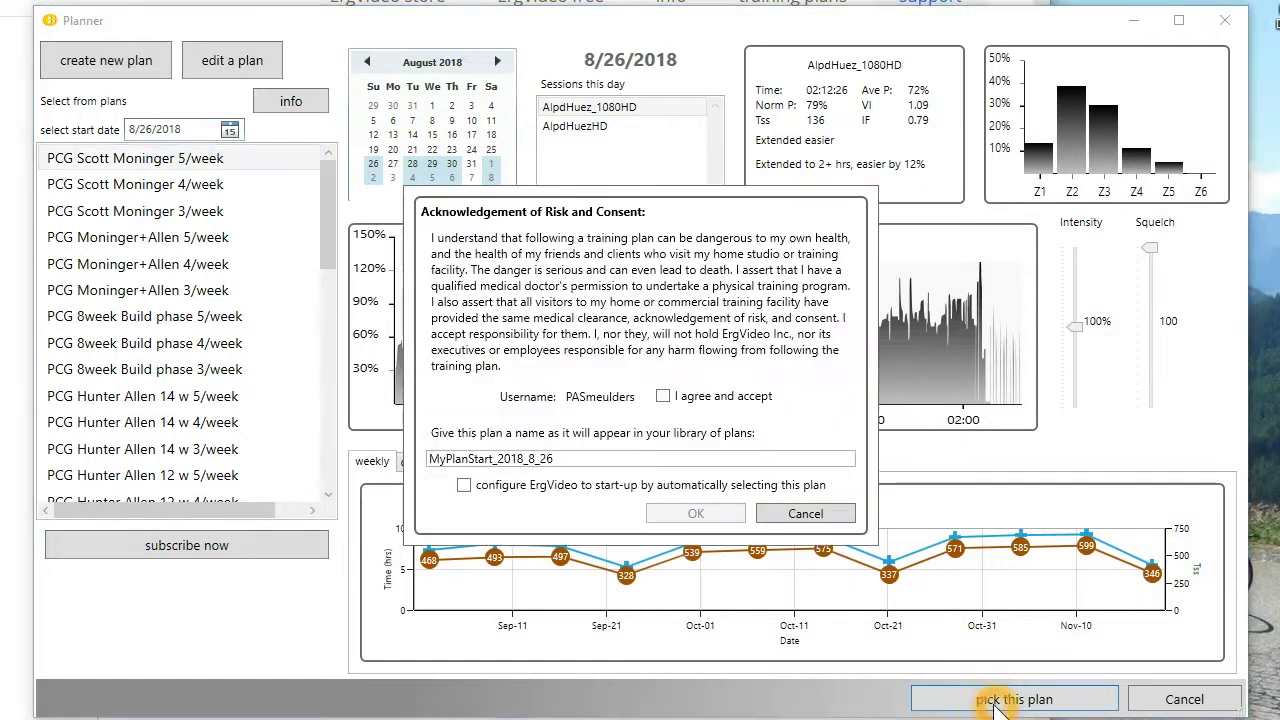
# Accept the risk and consent acknowledgement and save the plan under the name MyPlanStart_2018_8_26_planb.
pyautogui.click(663, 397)
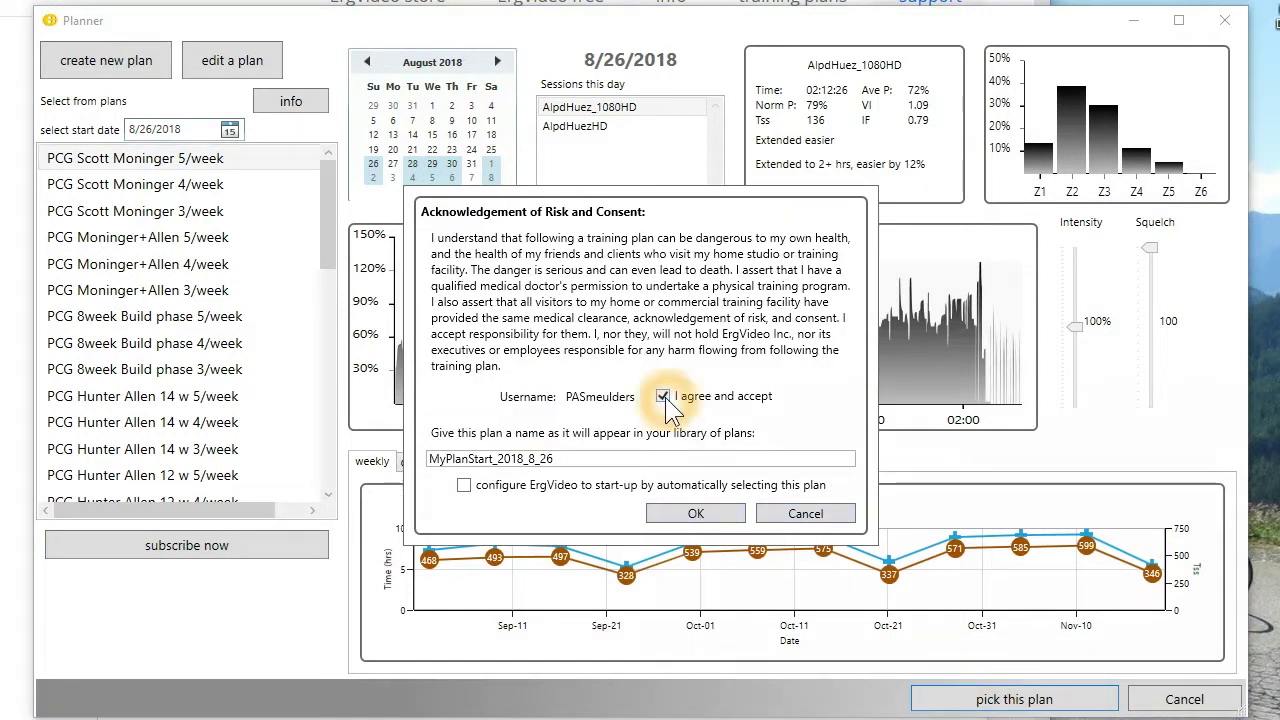
pyautogui.click(600, 460)
pyautogui.click(598, 460)
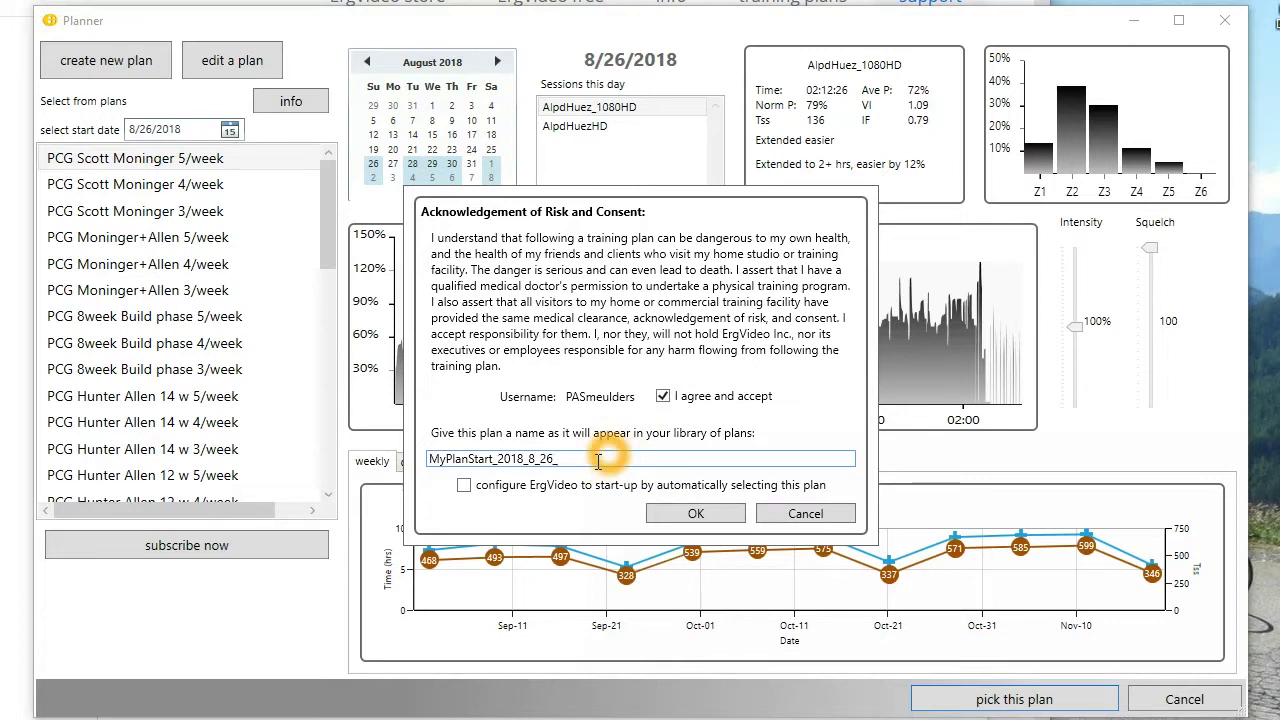
pyautogui.write('_planb')
pyautogui.click(685, 518)
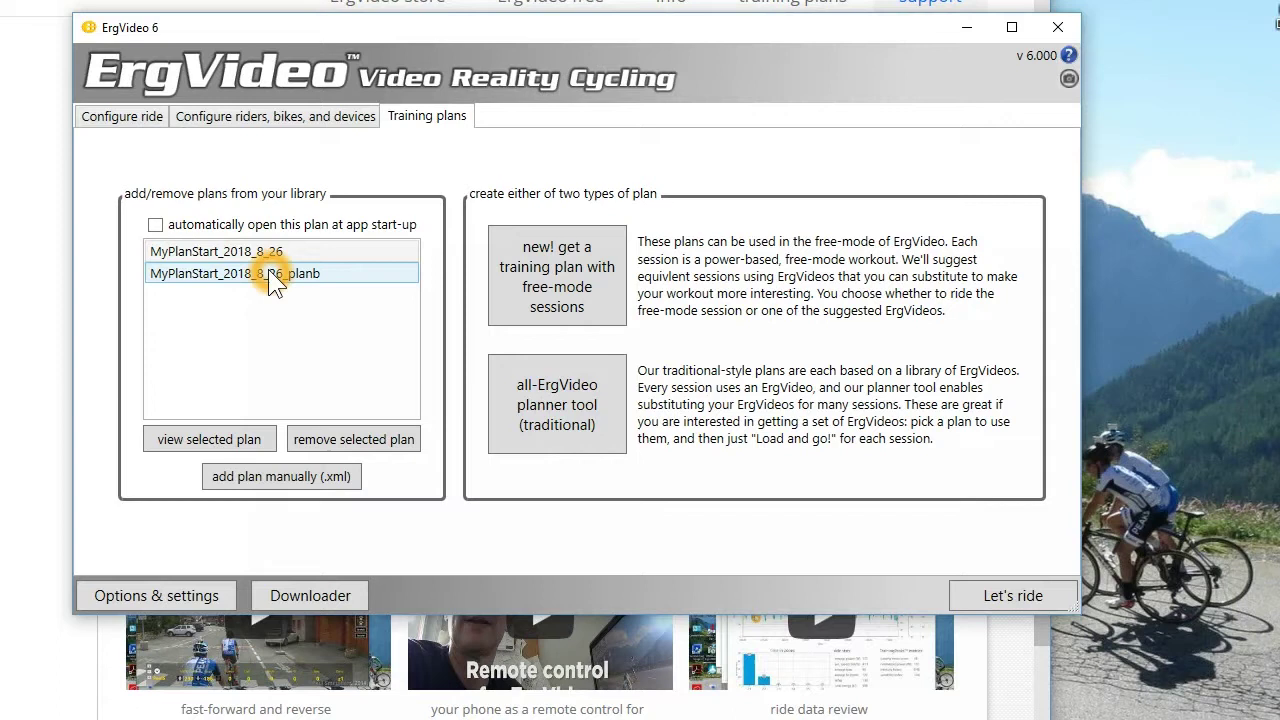
# Open the free-mode plan selector and examine the "Get super-fast on a tight schedule" plan's description and its session's power profile.
pyautogui.click(590, 284)
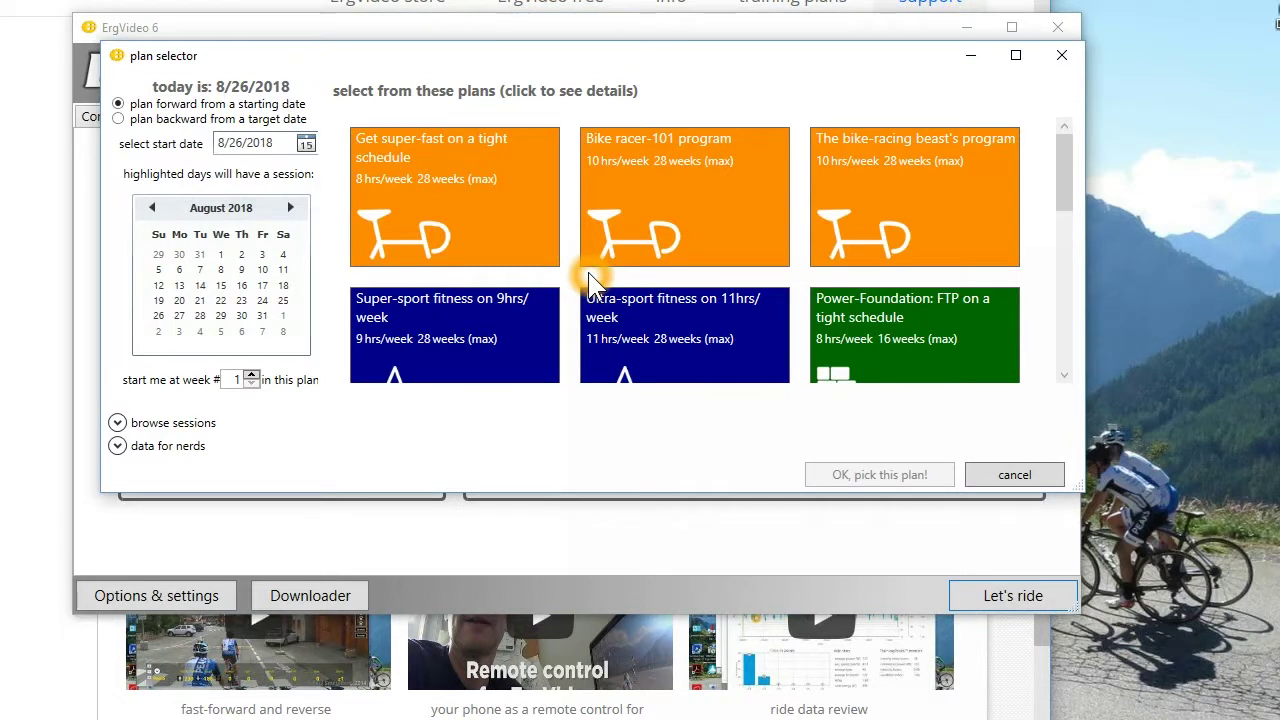
pyautogui.click(508, 214)
pyautogui.click(499, 226)
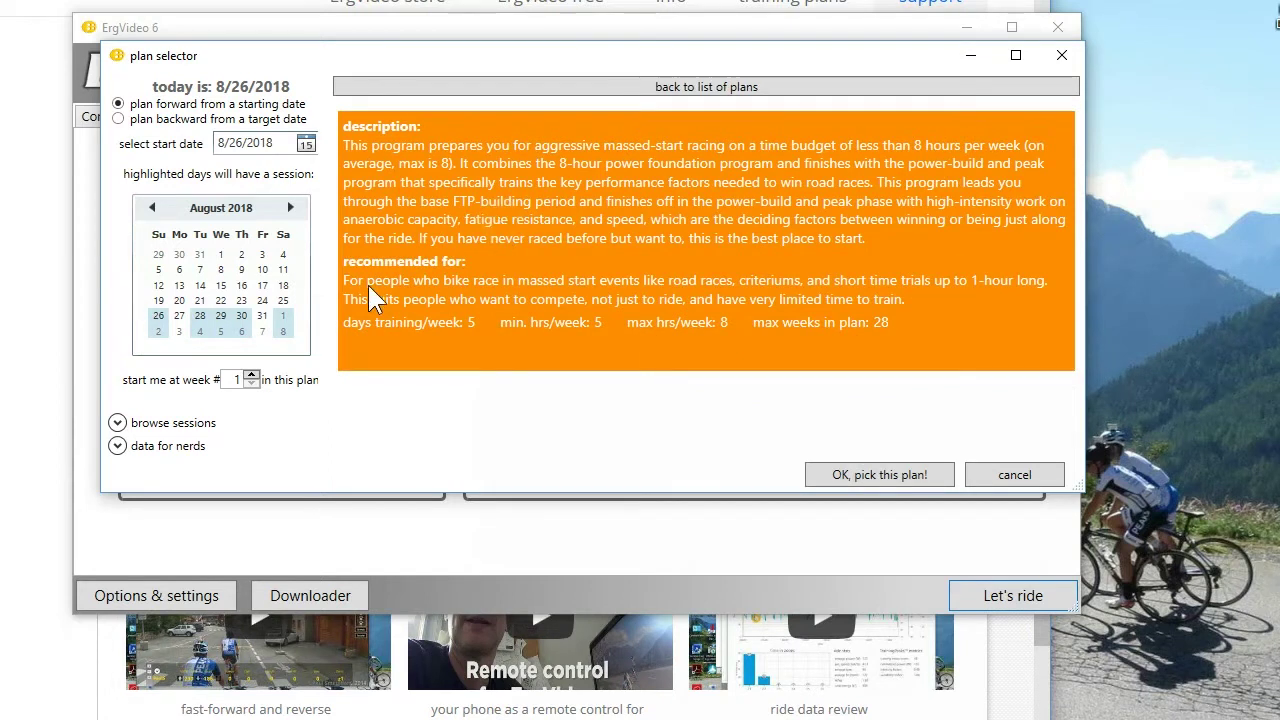
pyautogui.click(118, 423)
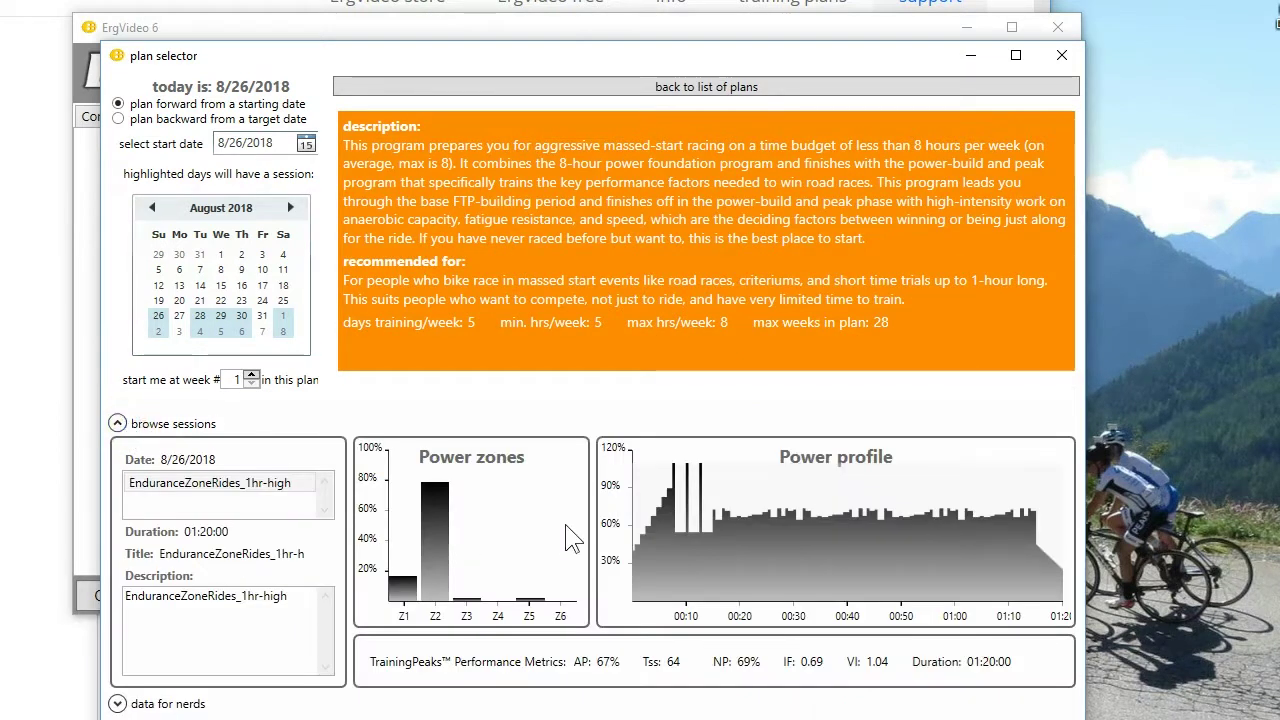
pyautogui.click(1050, 519)
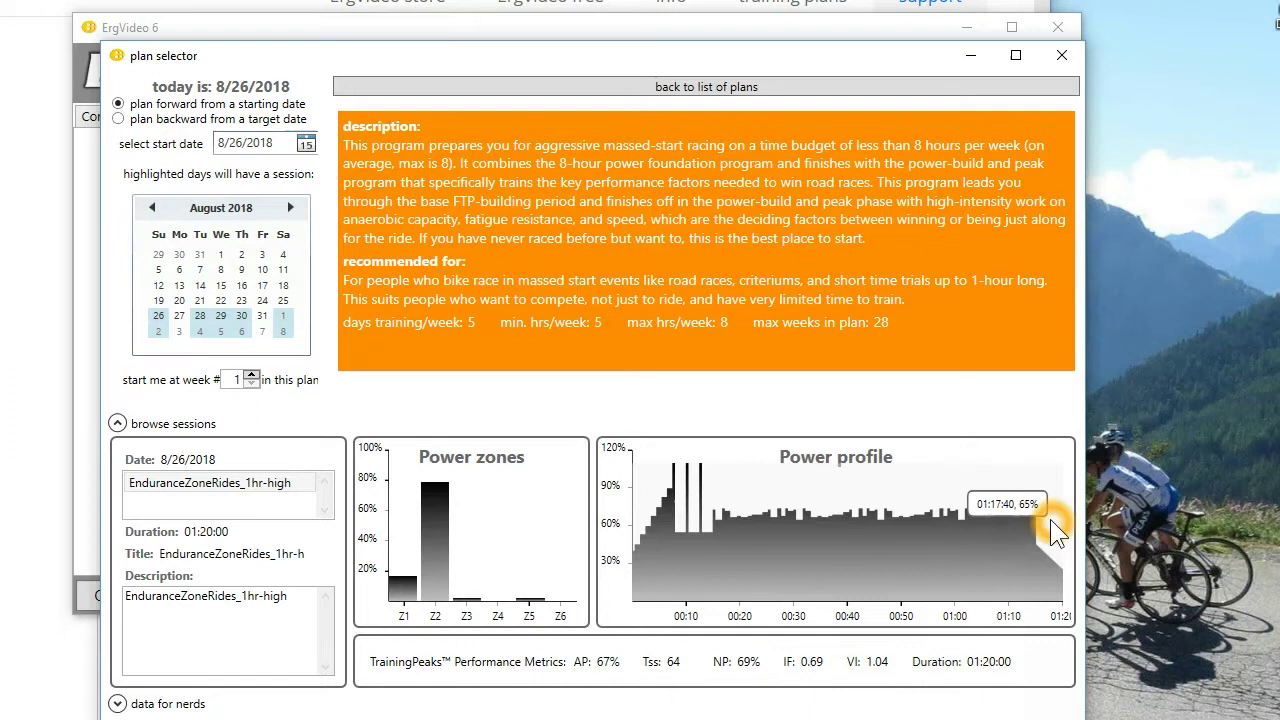
pyautogui.click(951, 538)
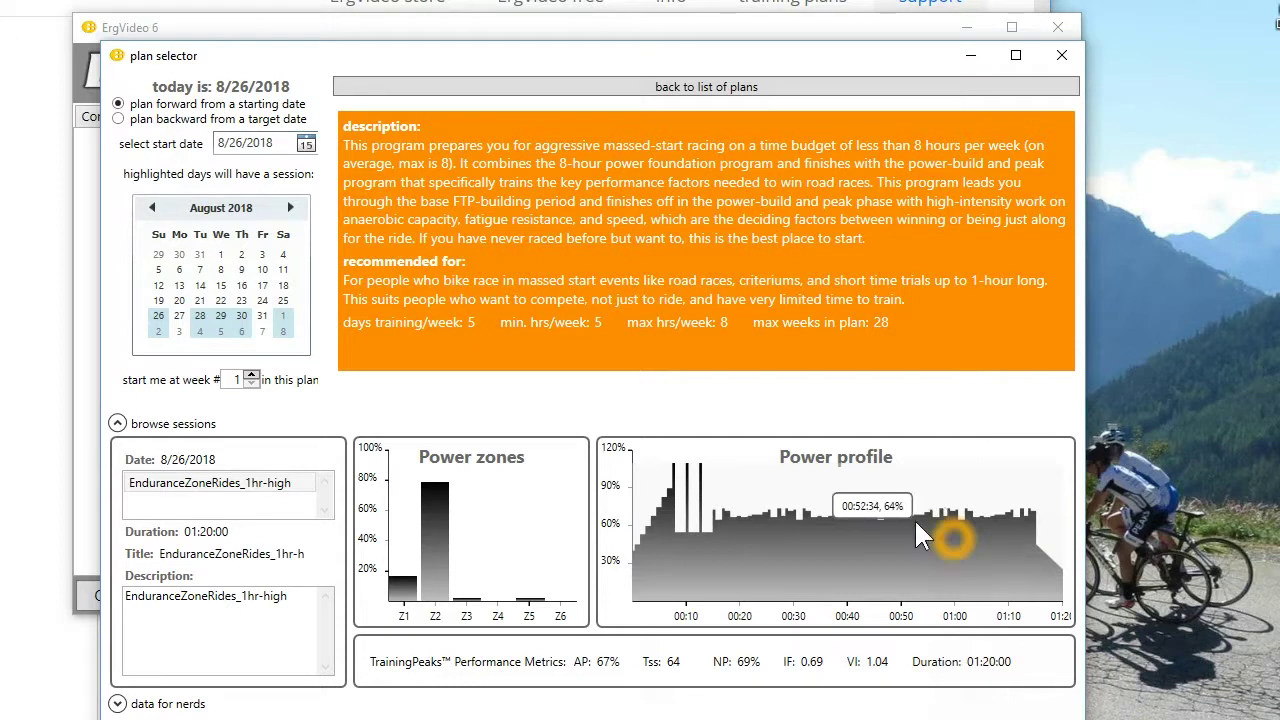
# Look up the free-mode training plan tool video on the browser's support page and return to the plan selector.
pyautogui.click(24, 575)
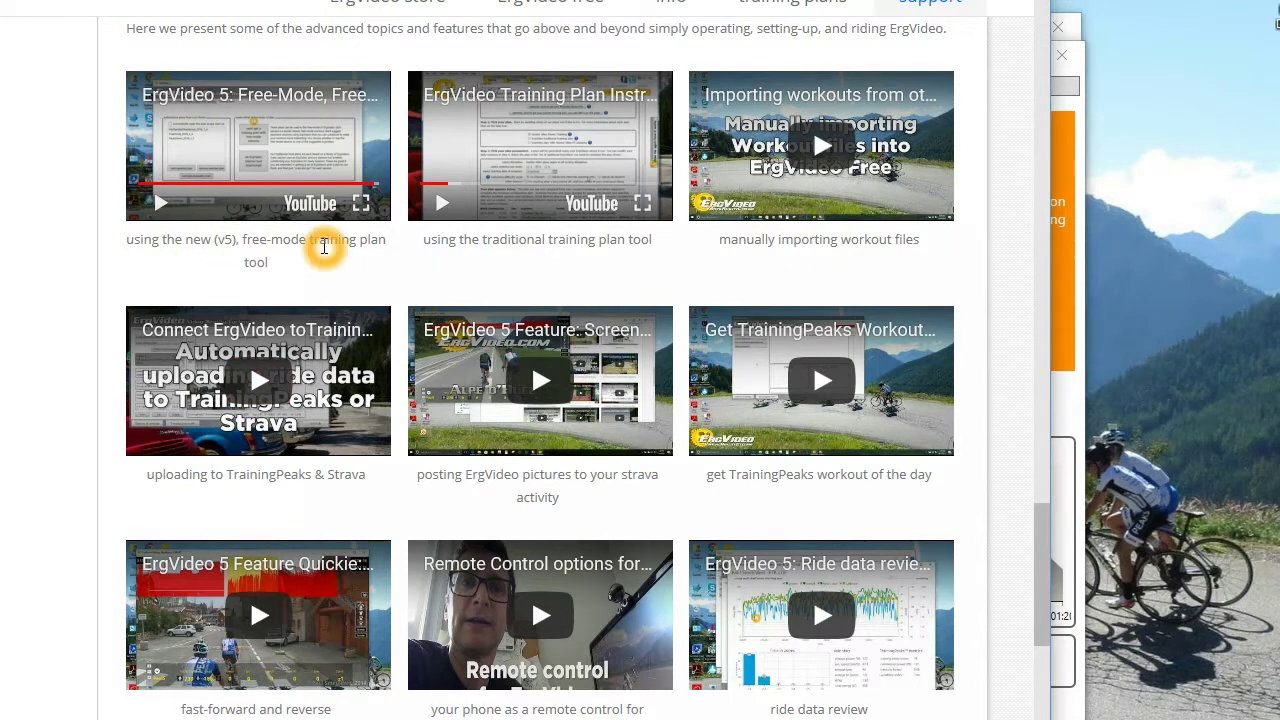
pyautogui.click(271, 272)
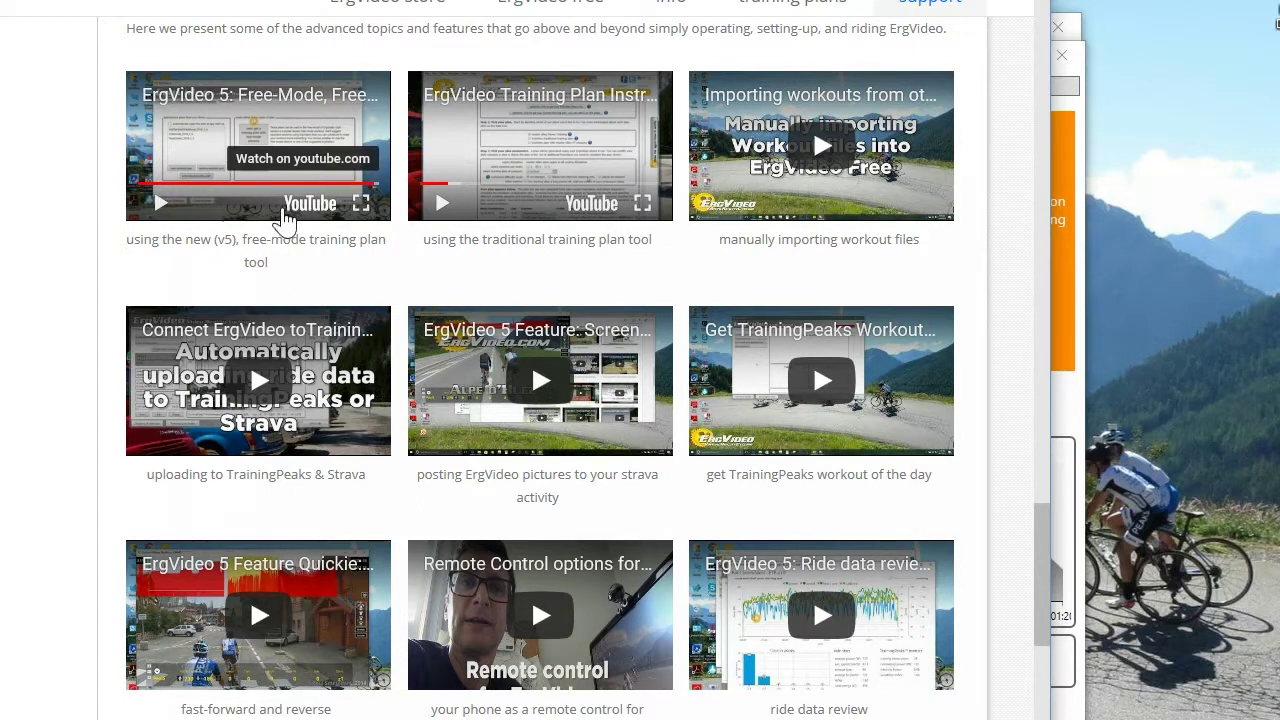
pyautogui.click(285, 214)
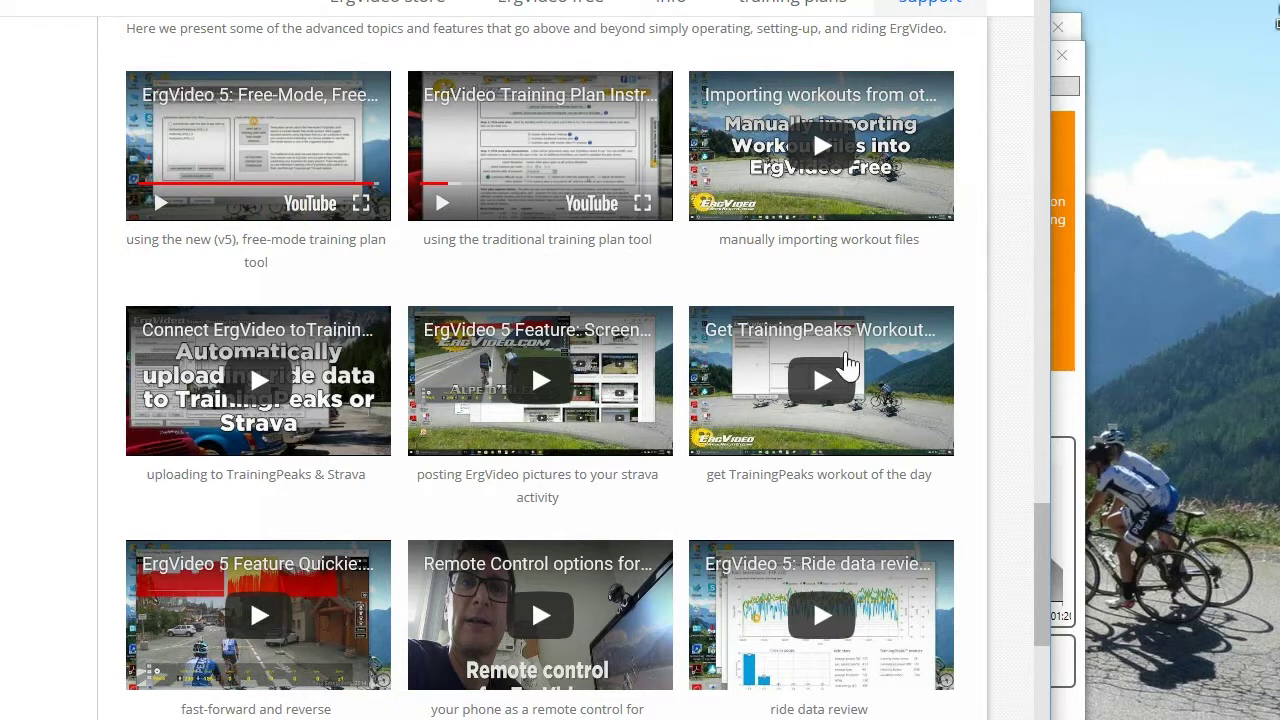
pyautogui.click(1086, 400)
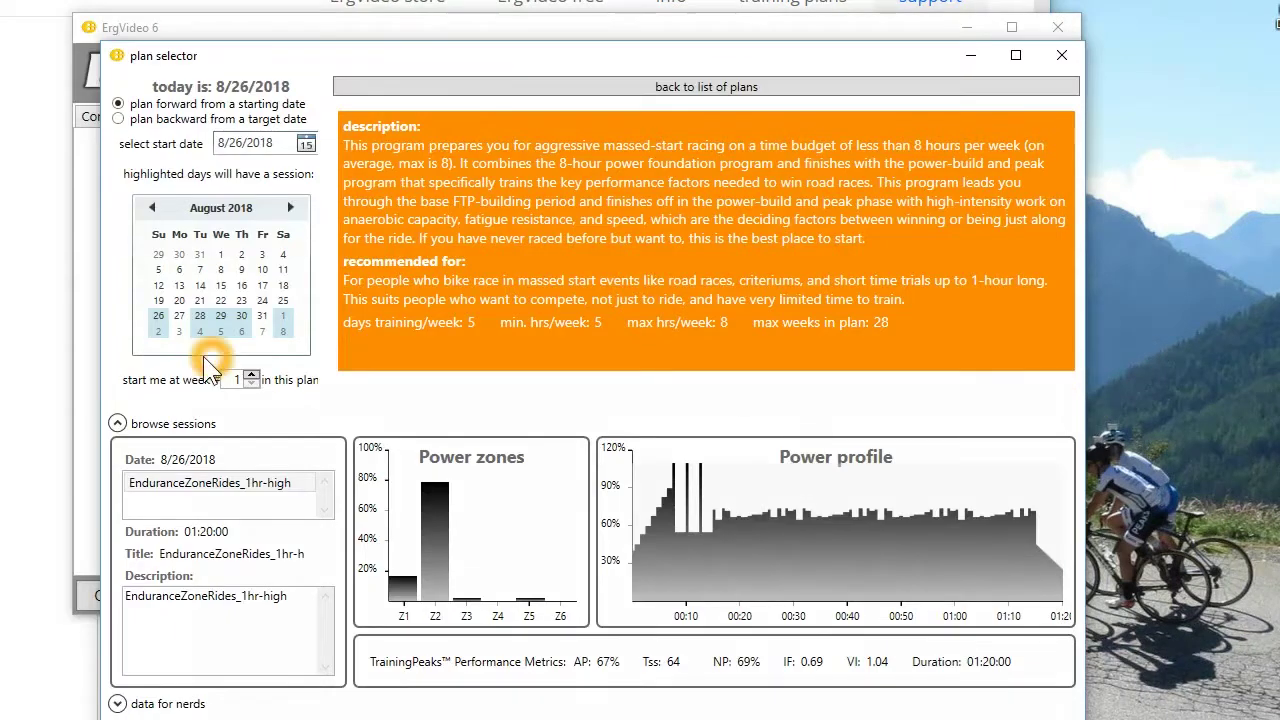
# Collapse the session browser, pick August 26 in the plan calendar, and reopen the session details to examine the power profile.
pyautogui.click(117, 424)
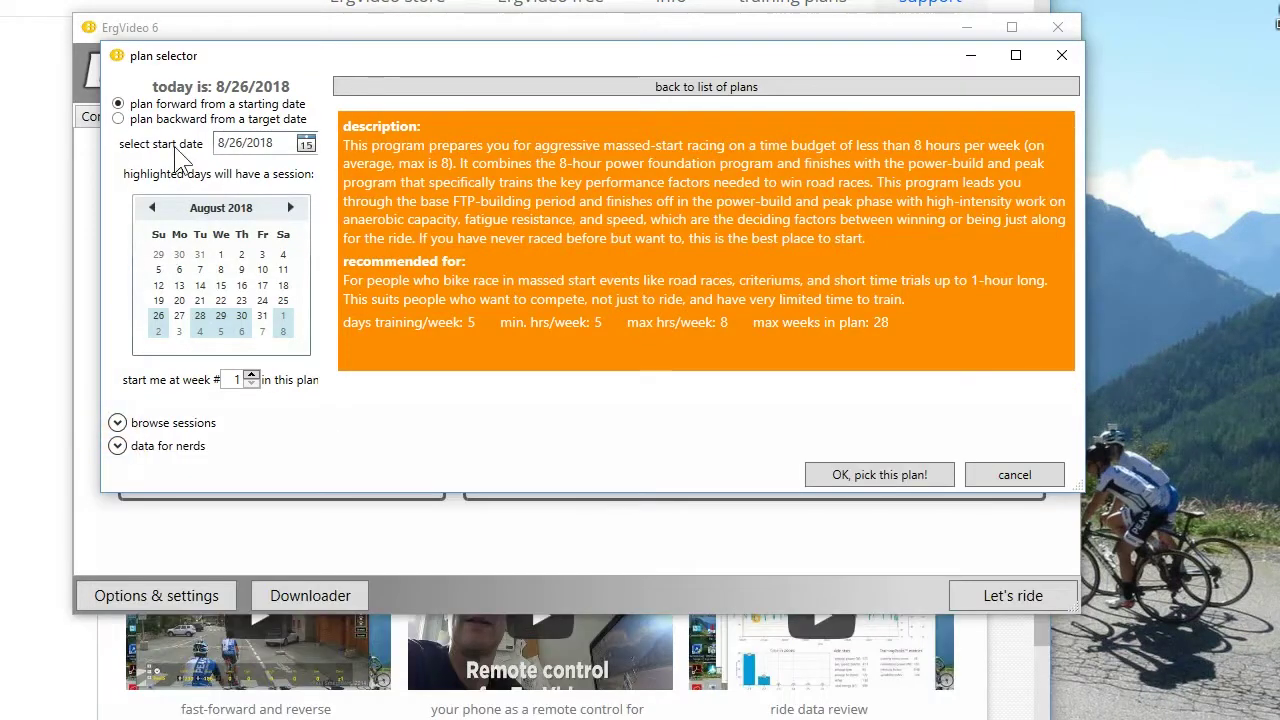
pyautogui.click(151, 317)
pyautogui.click(155, 318)
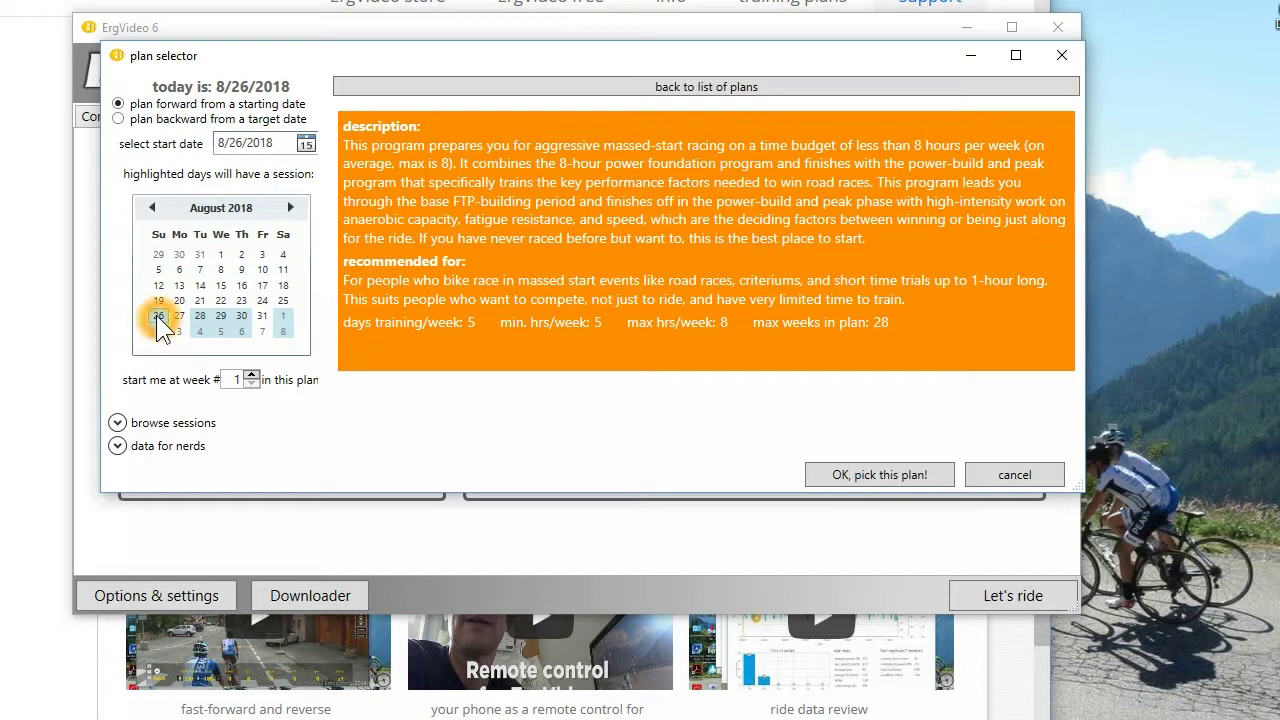
pyautogui.click(117, 422)
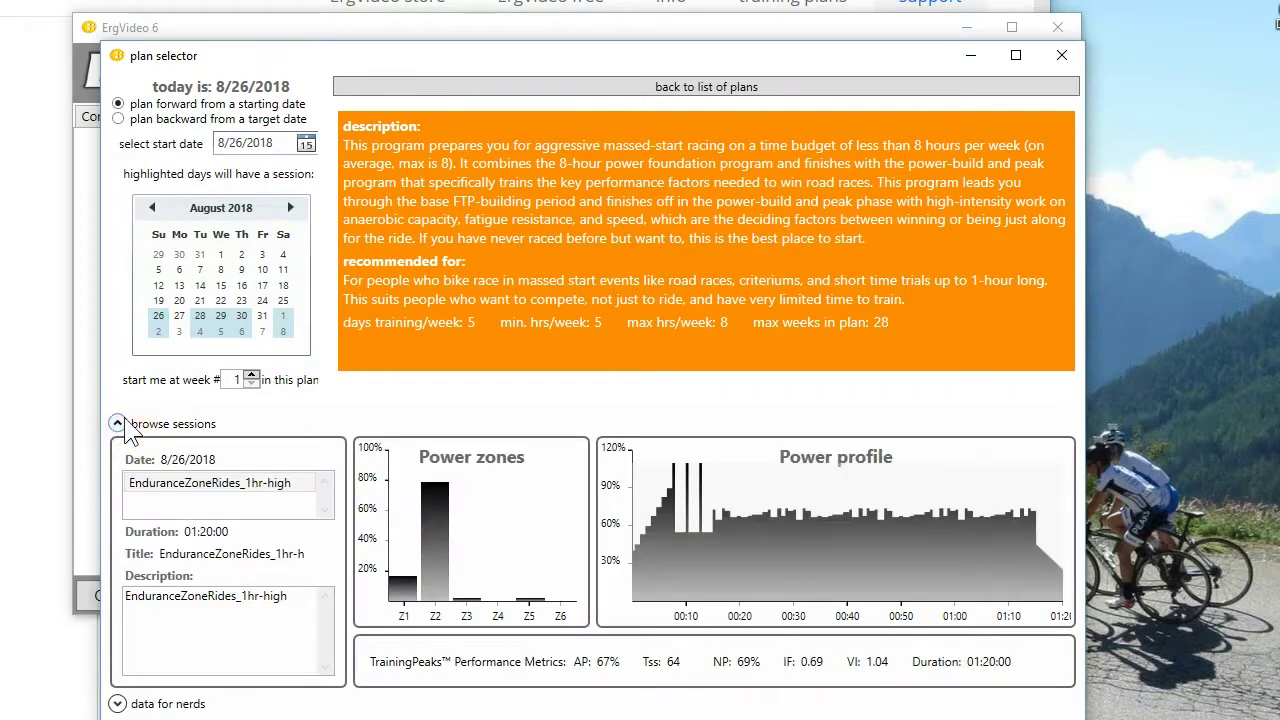
pyautogui.click(170, 388)
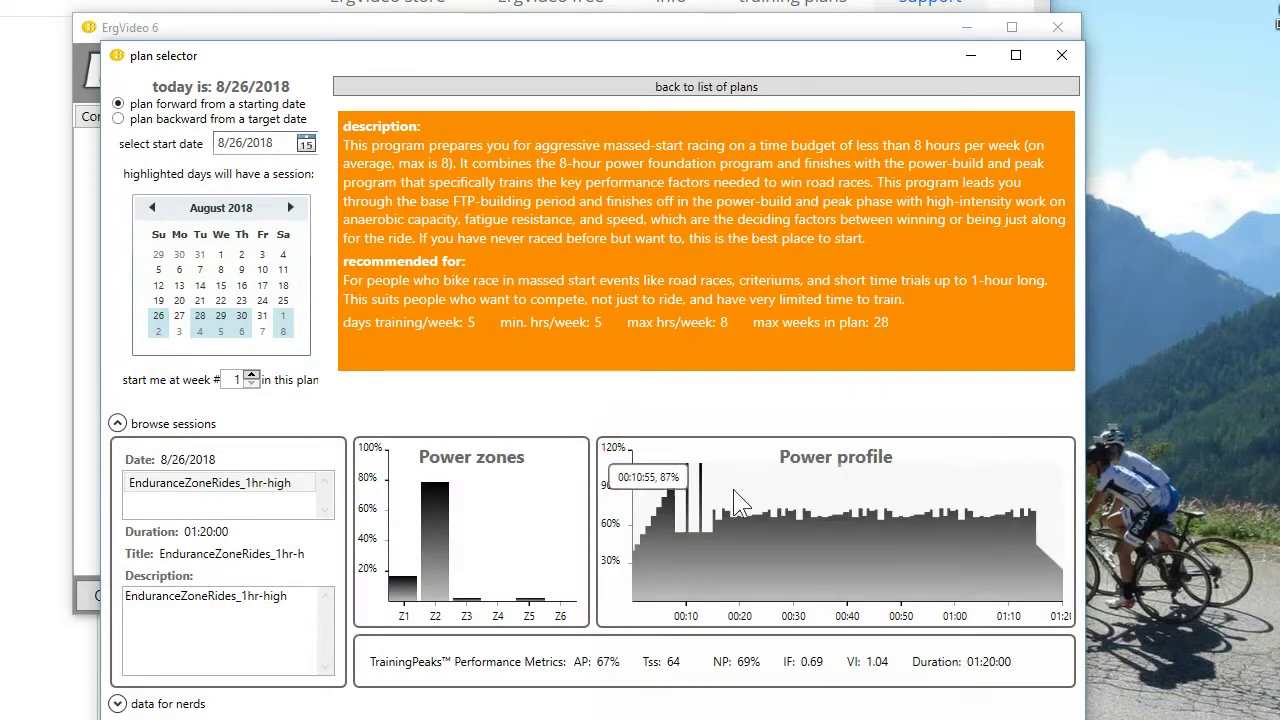
# Close the plan selector without picking a plan and select MyPlanStart_2018_8_26 in the plan library.
pyautogui.press('Escape')
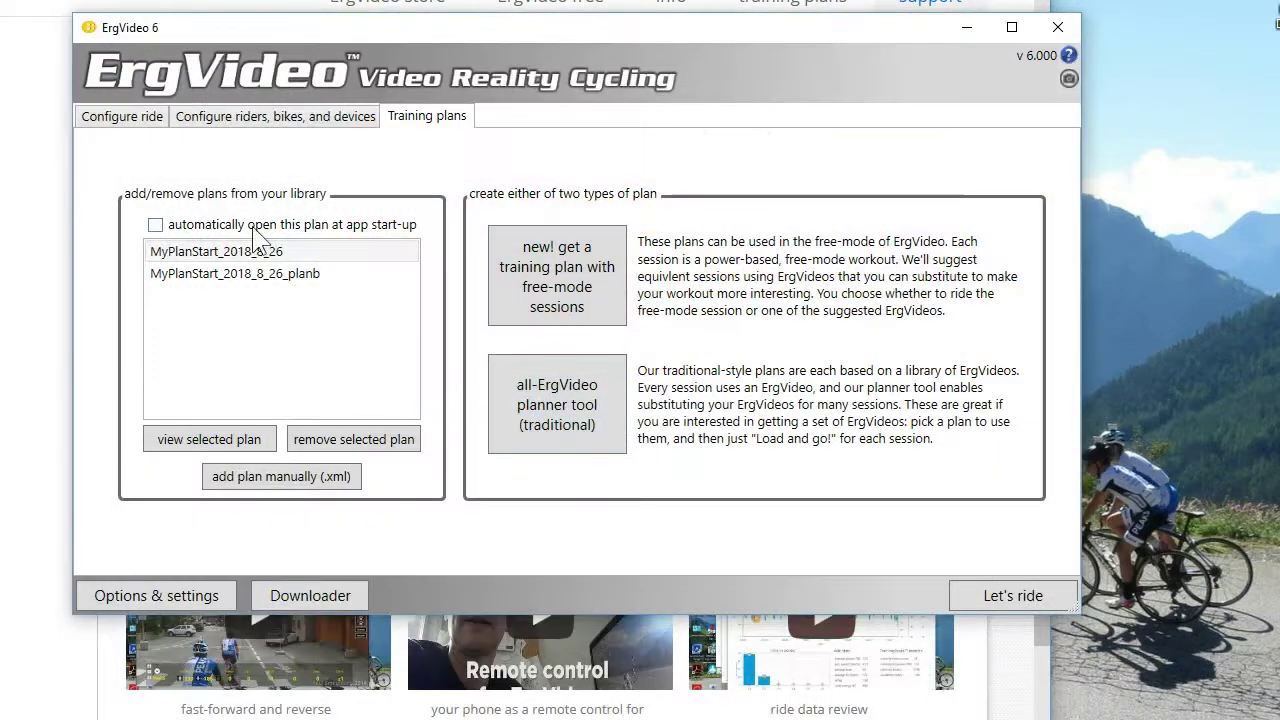
pyautogui.click(218, 252)
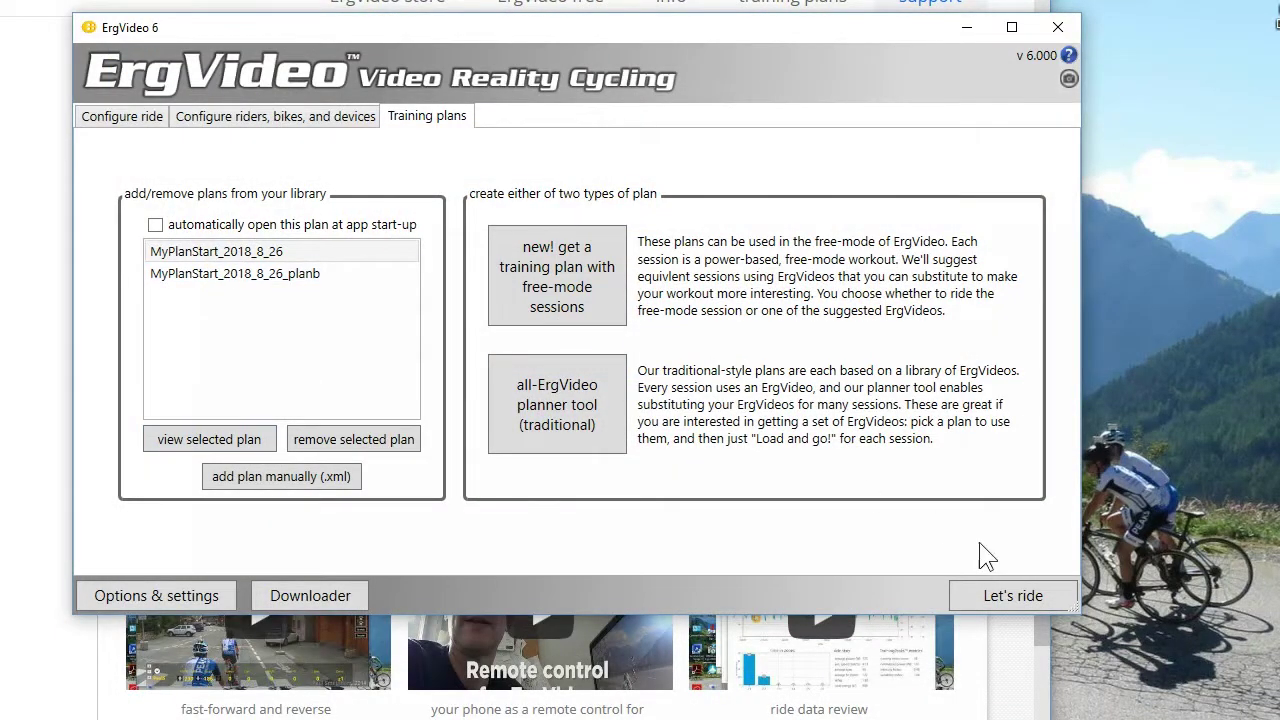
# Open the ride configuration and load the MyPlanStart_2018_8_26 training plan.
pyautogui.click(120, 123)
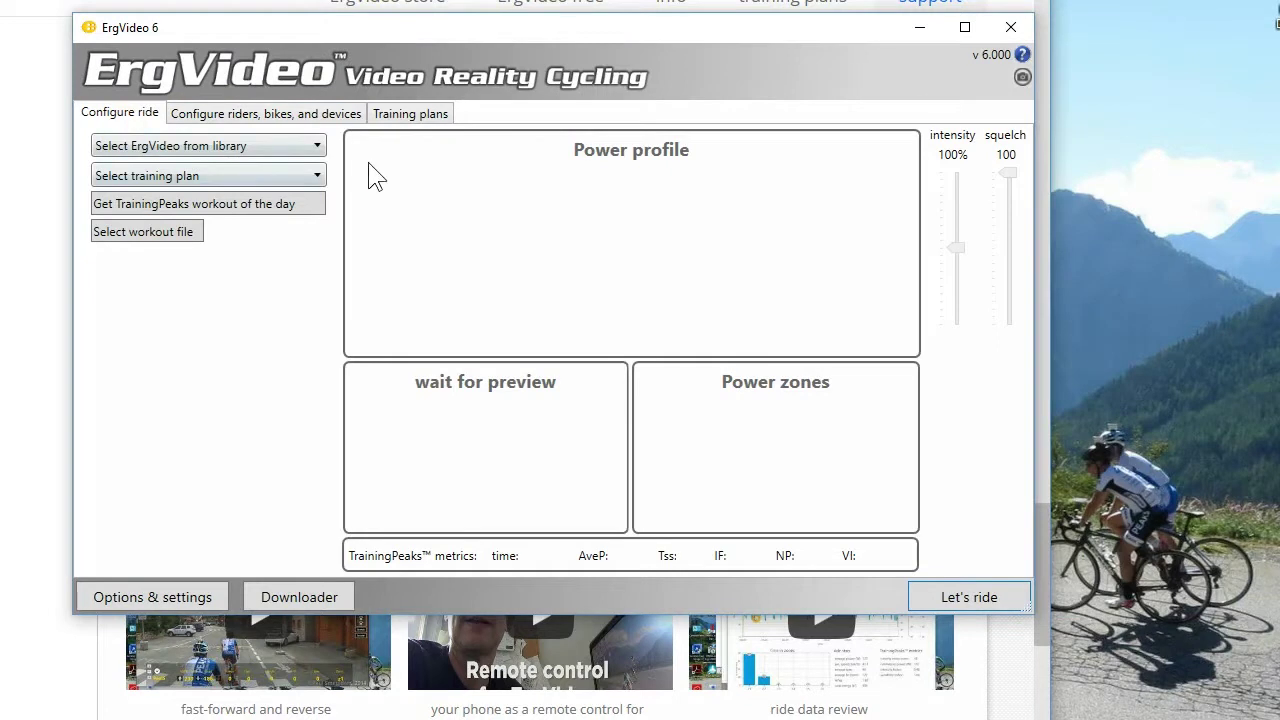
pyautogui.click(324, 146)
pyautogui.click(324, 146)
pyautogui.click(321, 174)
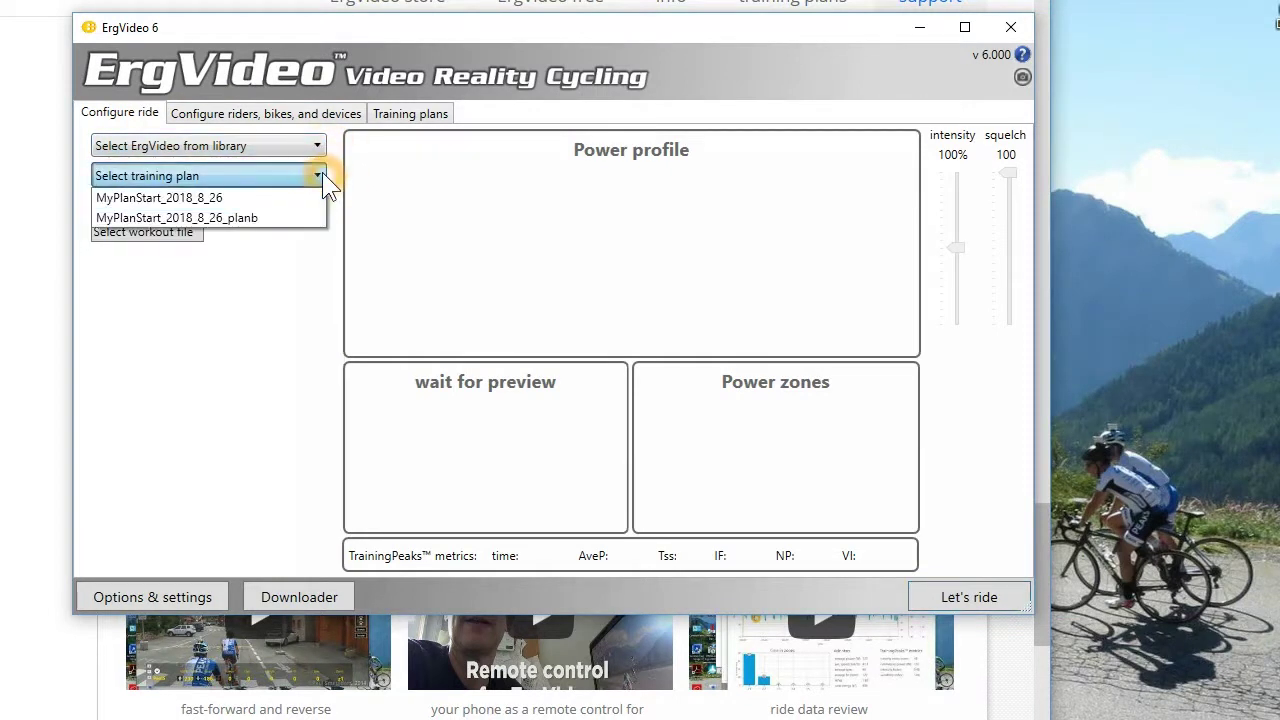
pyautogui.click(206, 199)
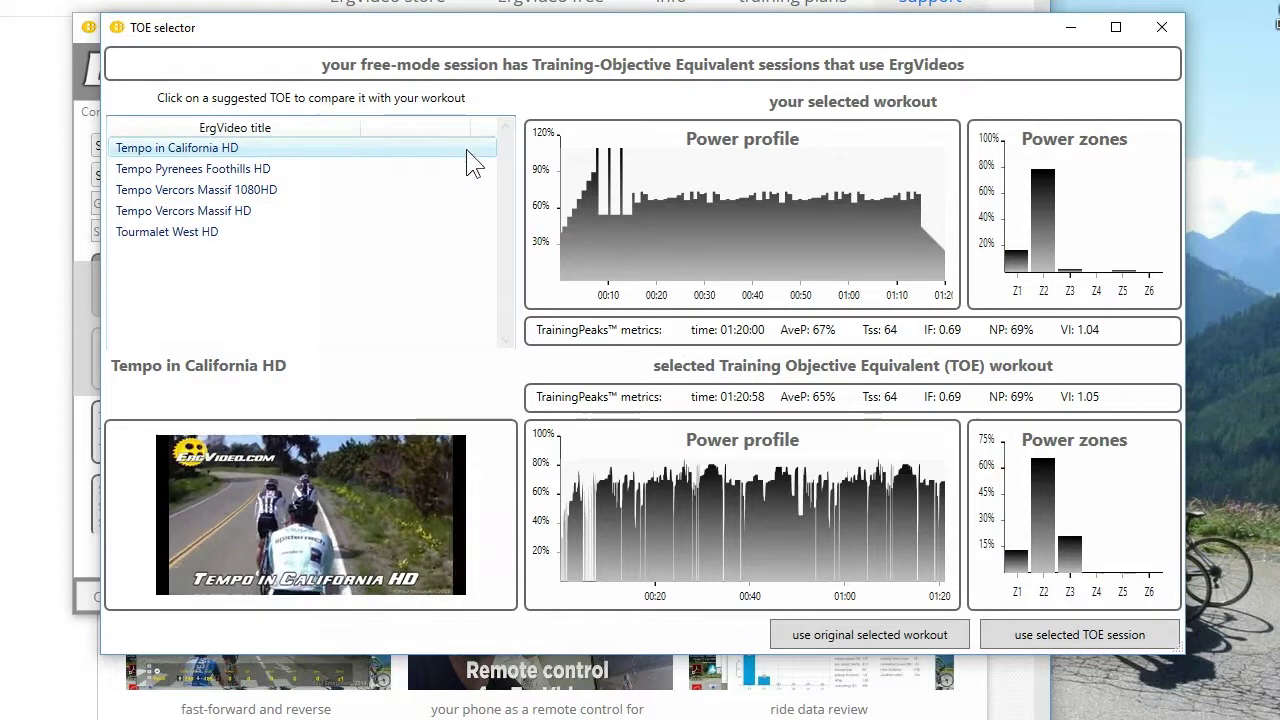
# Compare the Tempo Pyrenees Foothills HD and Tempo Vercors Massif 1080HD suggestions with the workout, and select Tempo Vercors Massif HD.
pyautogui.click(235, 170)
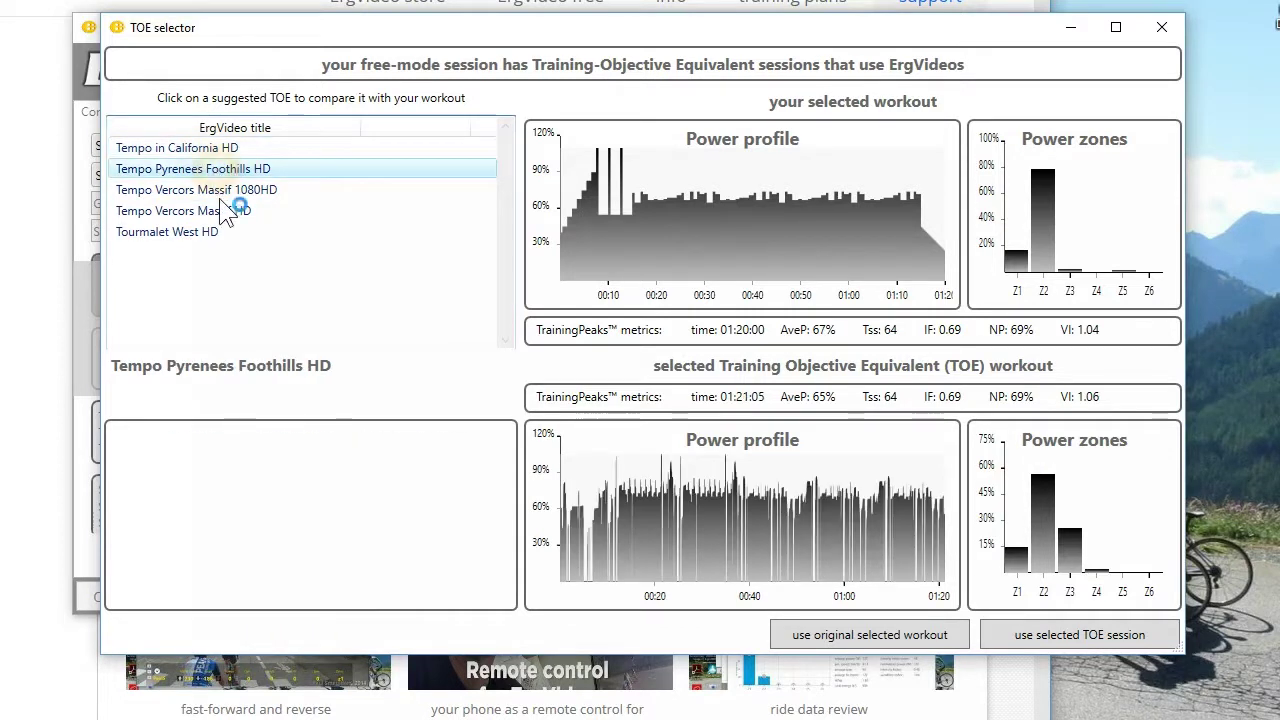
pyautogui.click(214, 192)
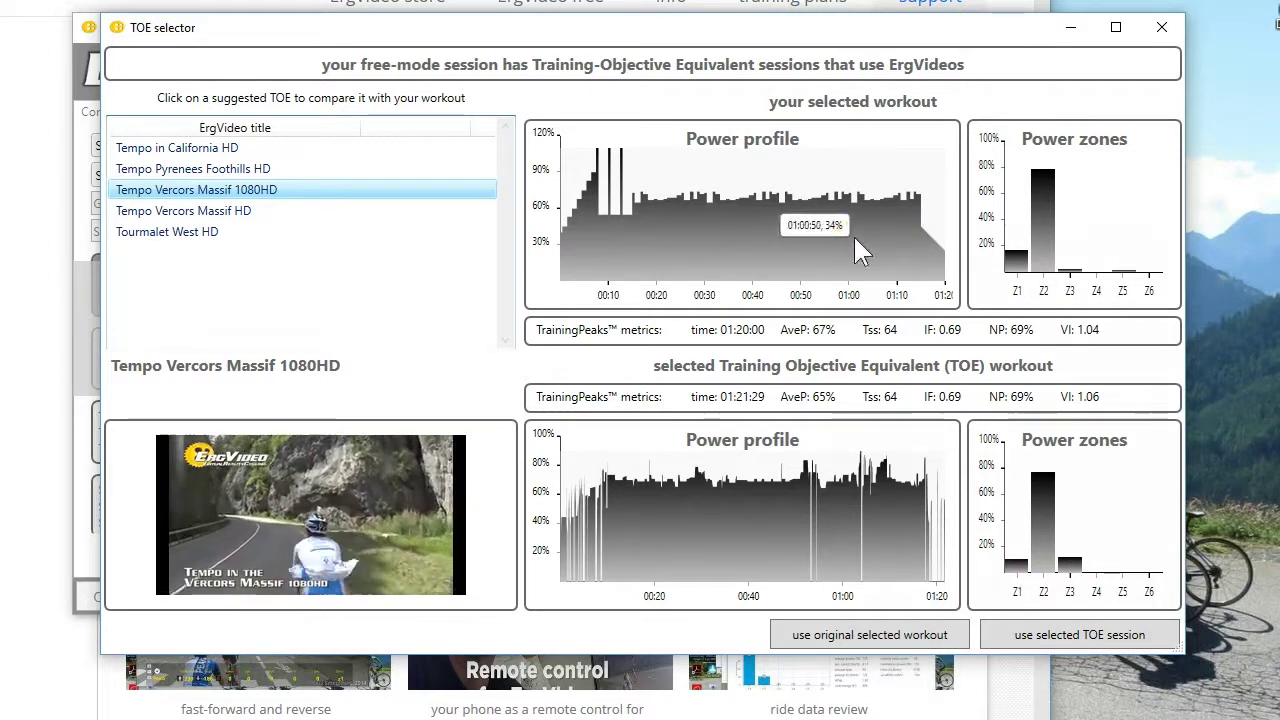
pyautogui.click(291, 213)
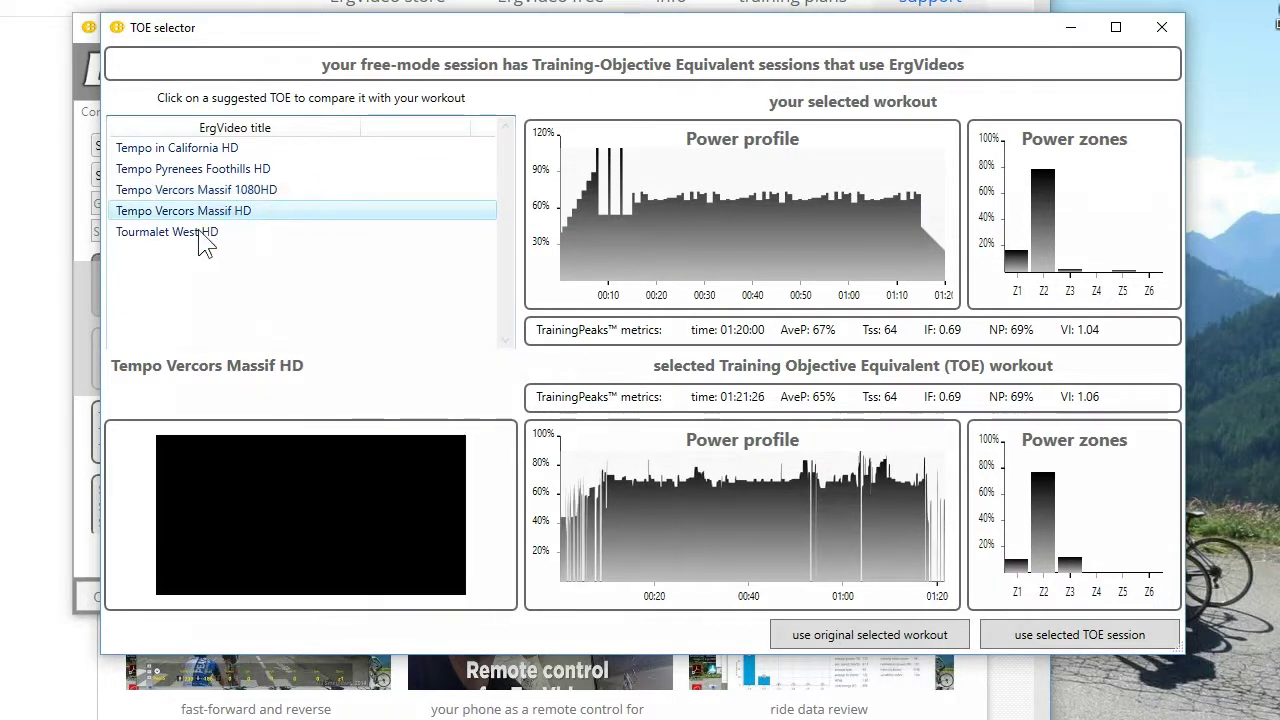
# Look up the free-mode training plan tool video on the browser's support page and return to the TOE selector.
pyautogui.click(13, 262)
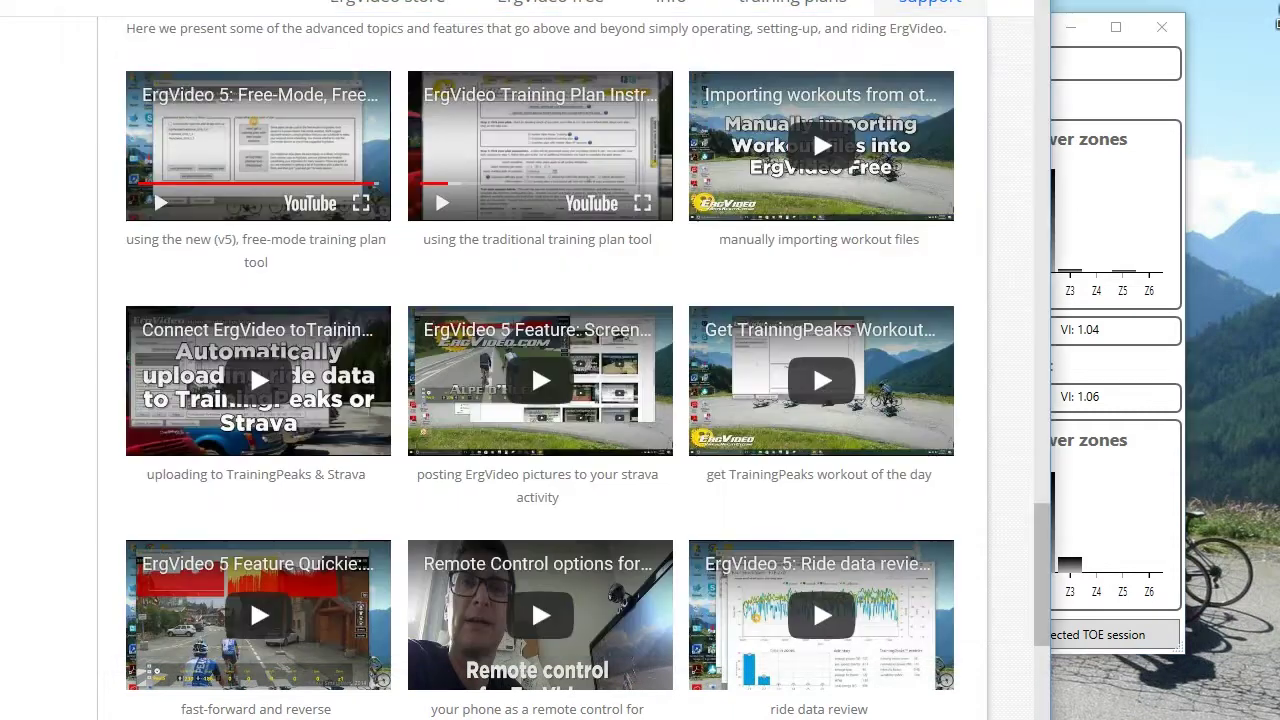
pyautogui.click(240, 245)
pyautogui.click(1192, 362)
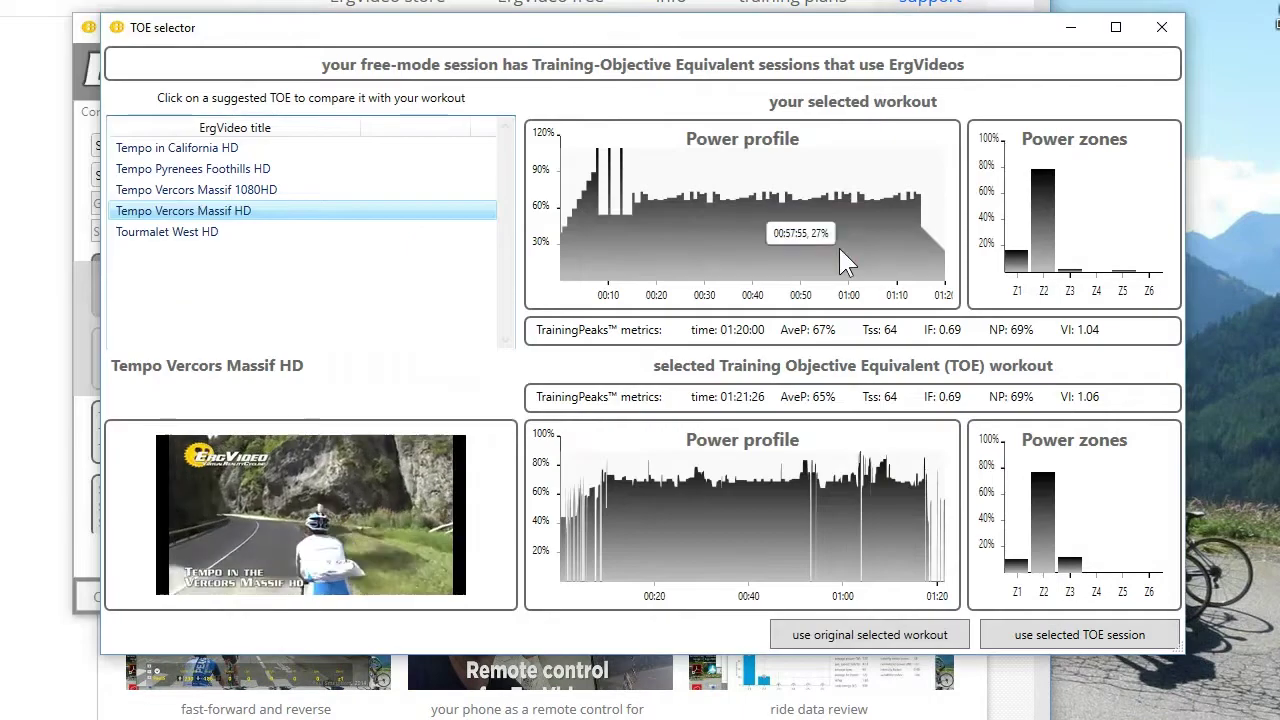
# Review the suggested equivalent sessions and use Tempo Vercors Massif HD in place of the original free-mode workout.
pyautogui.click(555, 245)
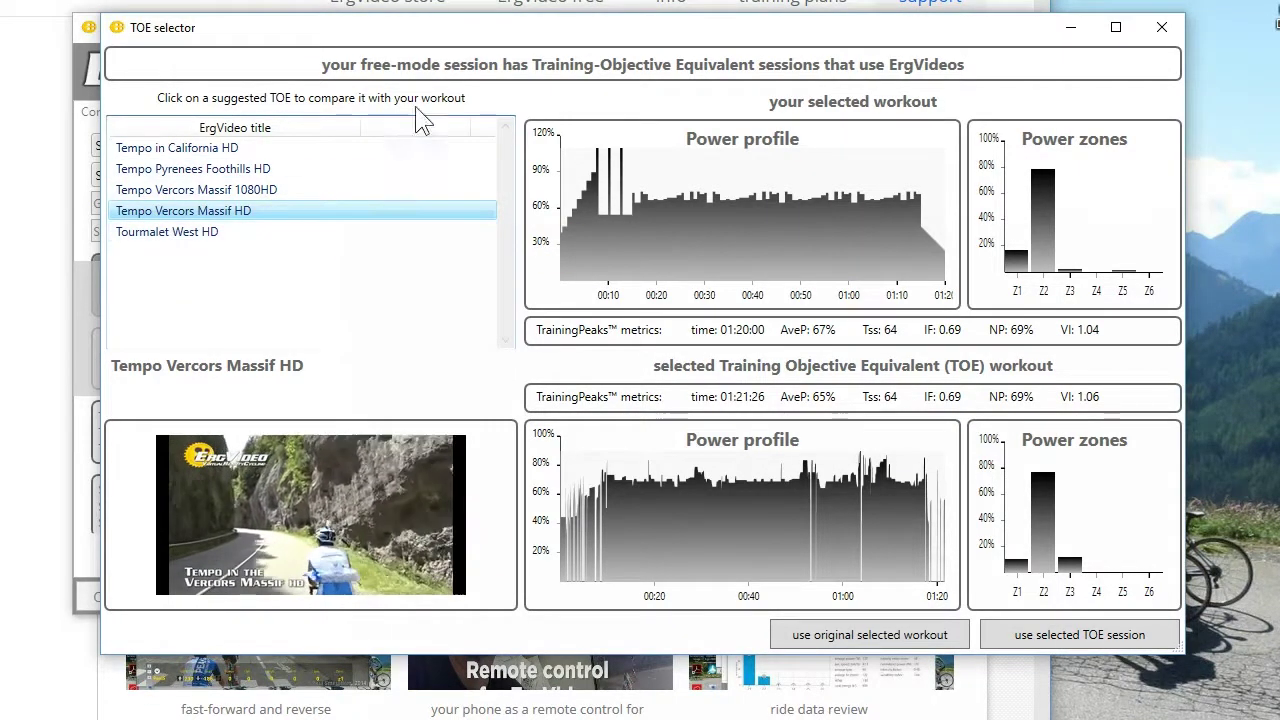
pyautogui.click(303, 206)
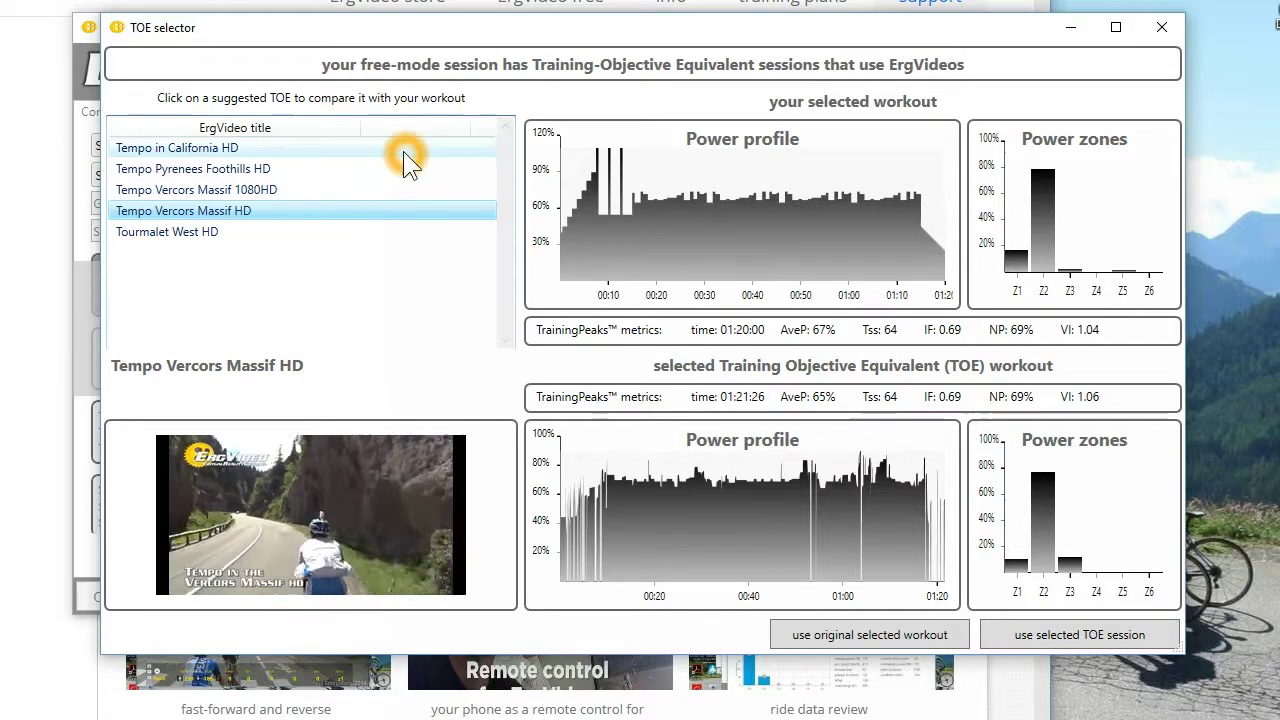
pyautogui.click(420, 230)
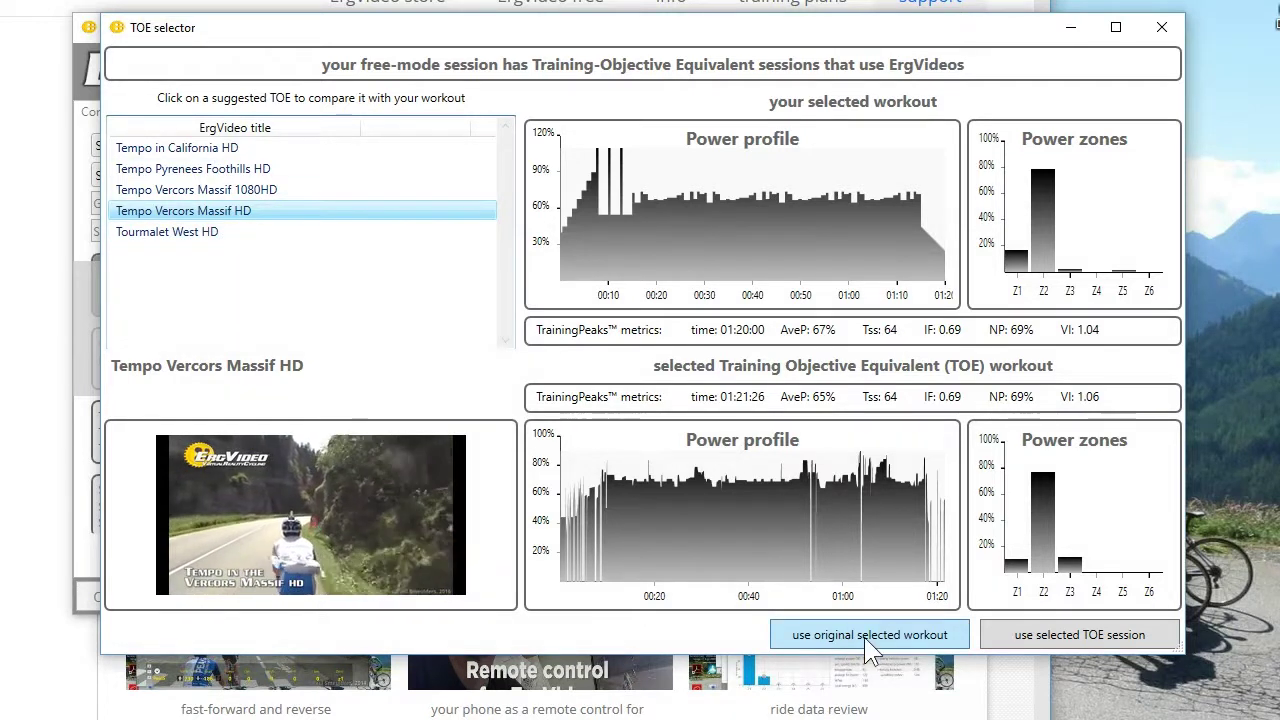
pyautogui.click(1024, 640)
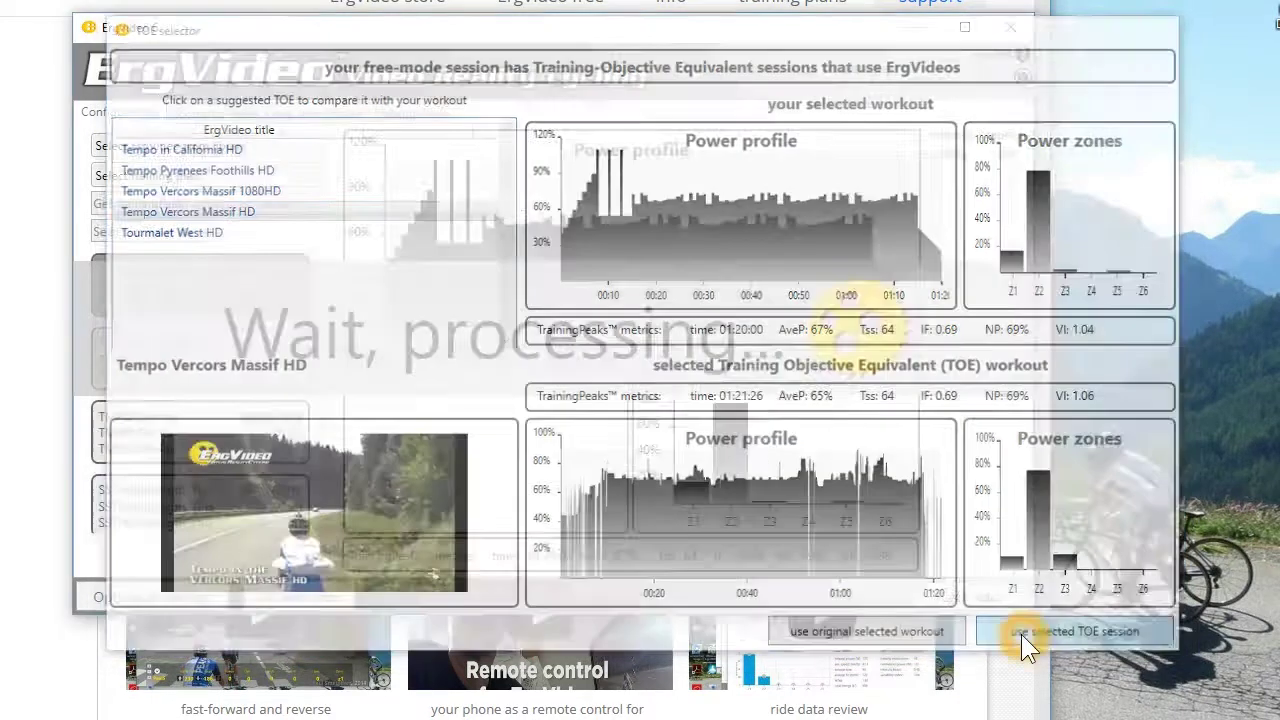
# Examine the loaded session's video preview, power profile, intensity and squelch settings, and the options for choosing a ride.
pyautogui.click(553, 460)
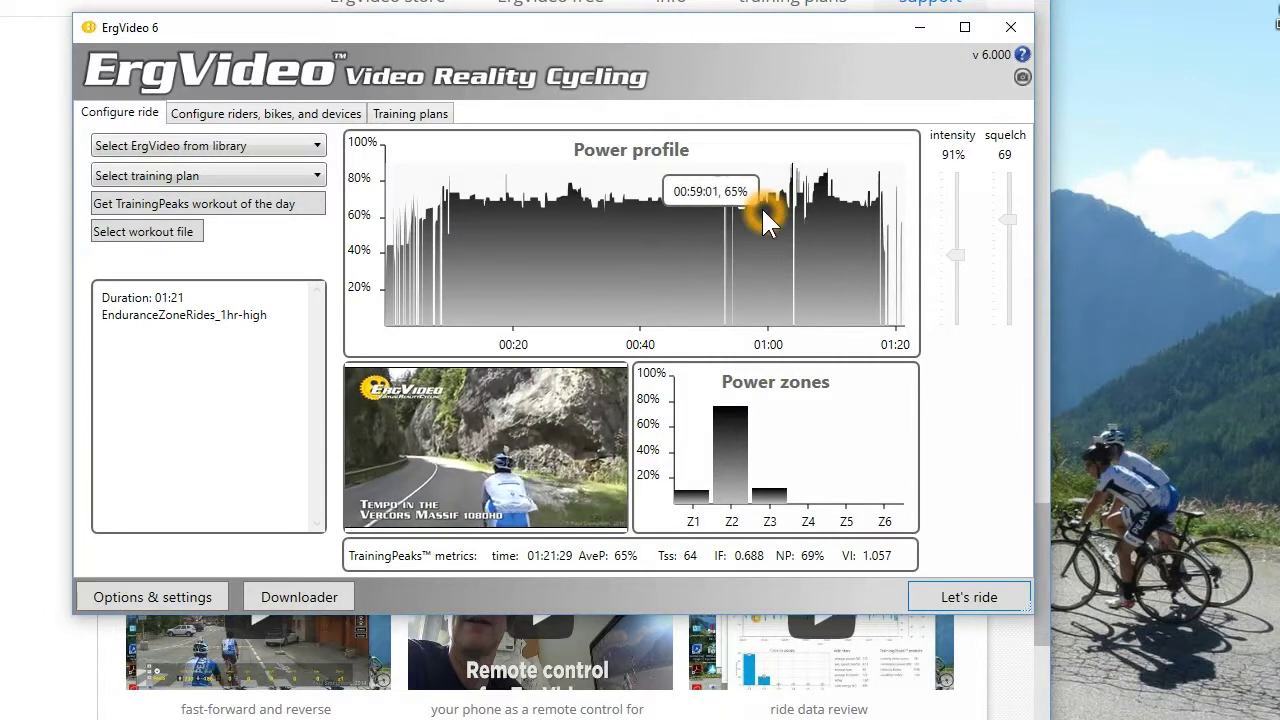
pyautogui.click(1005, 161)
pyautogui.click(960, 278)
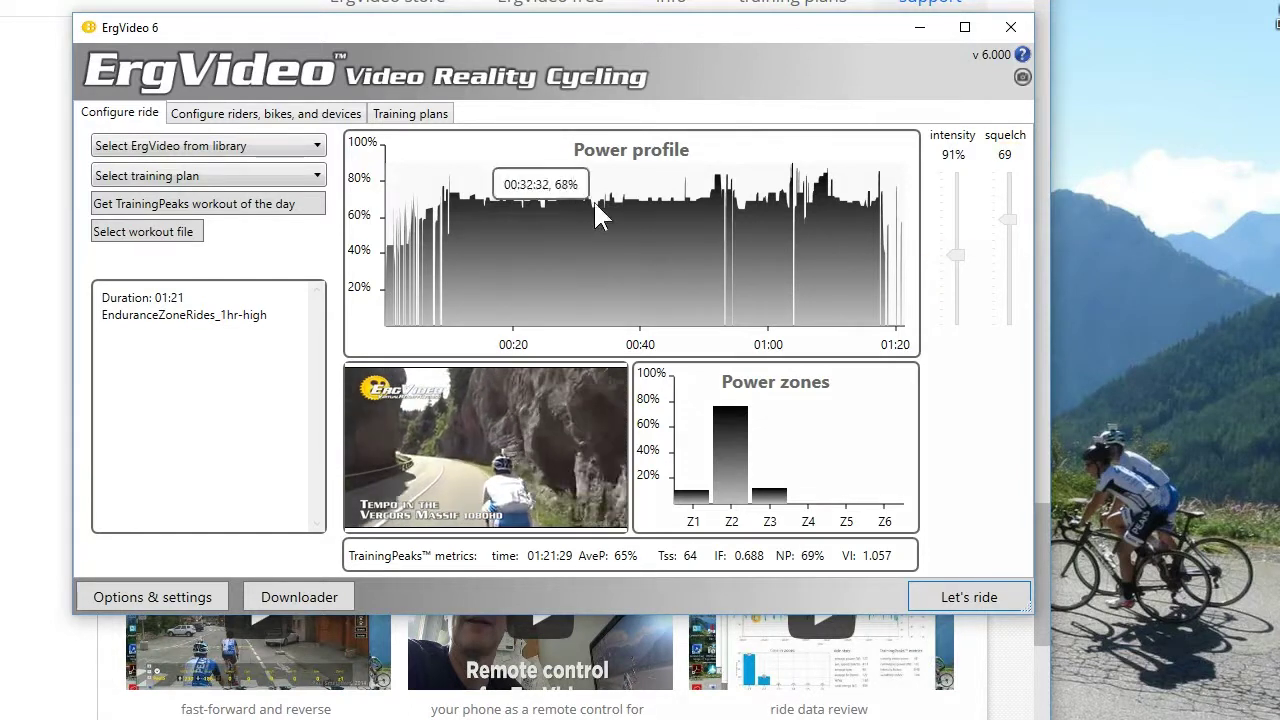
pyautogui.click(810, 219)
pyautogui.click(565, 248)
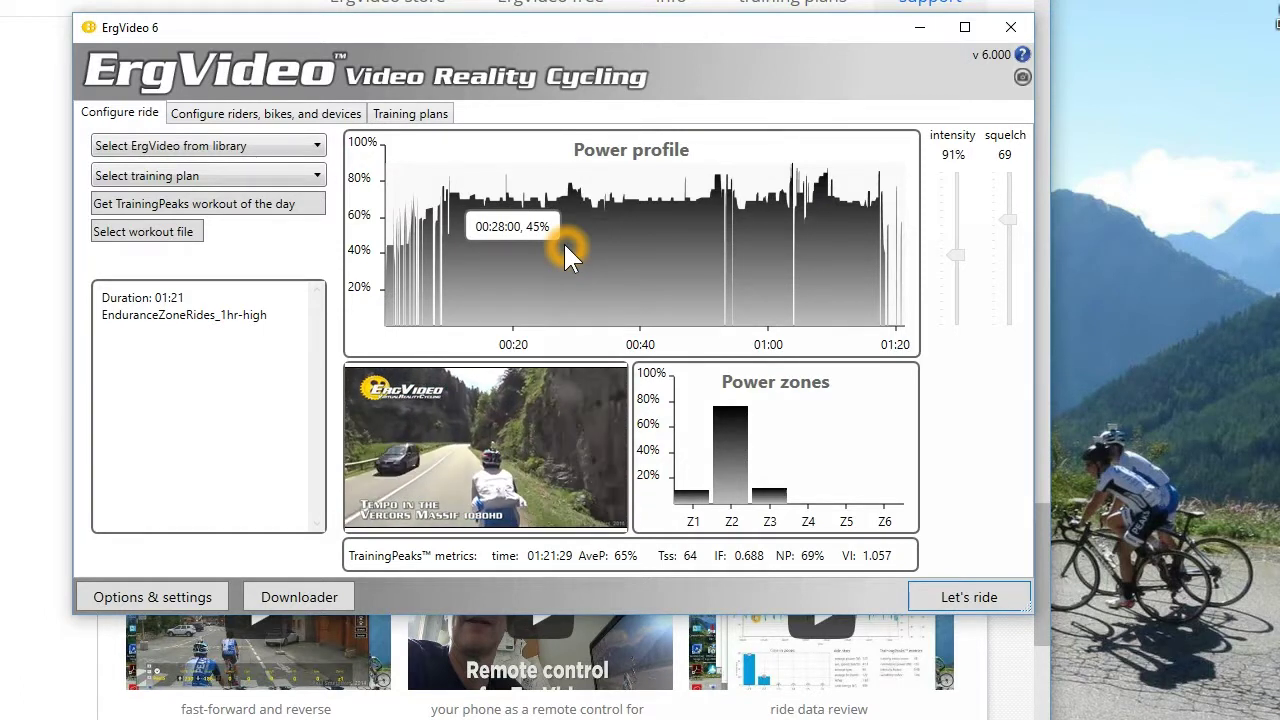
pyautogui.click(306, 232)
pyautogui.click(280, 240)
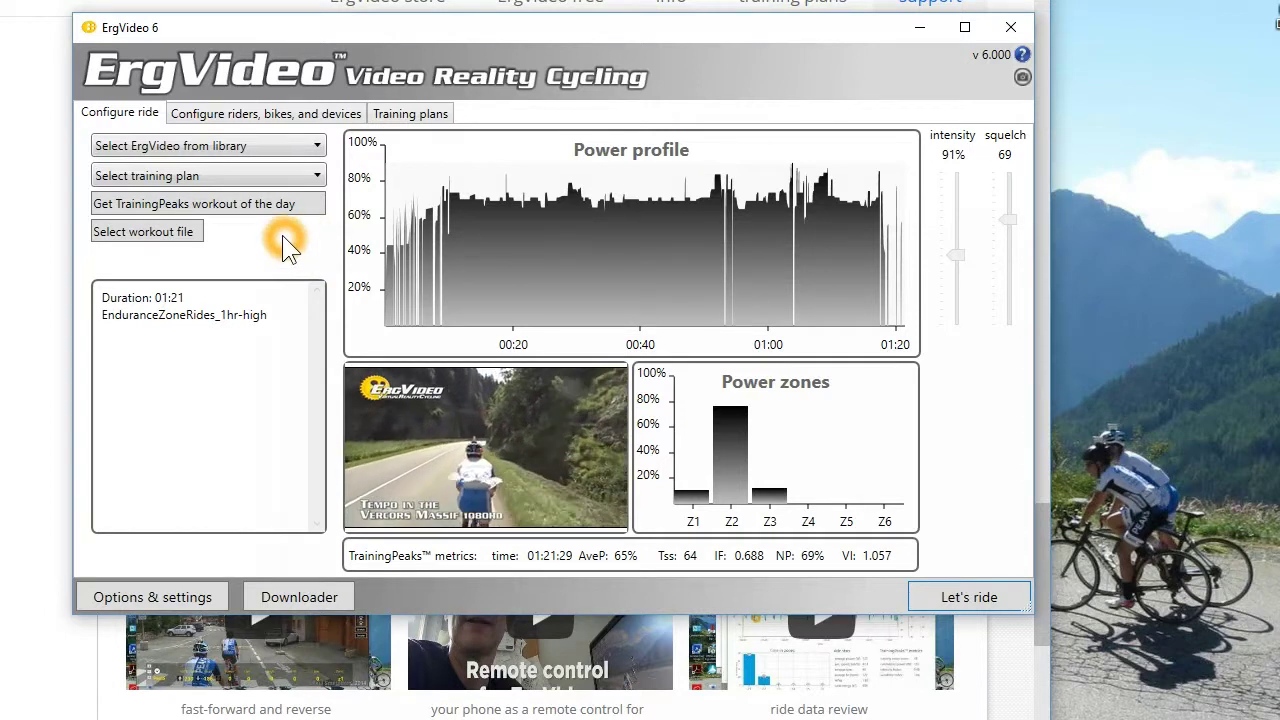
pyautogui.click(306, 206)
pyautogui.click(322, 186)
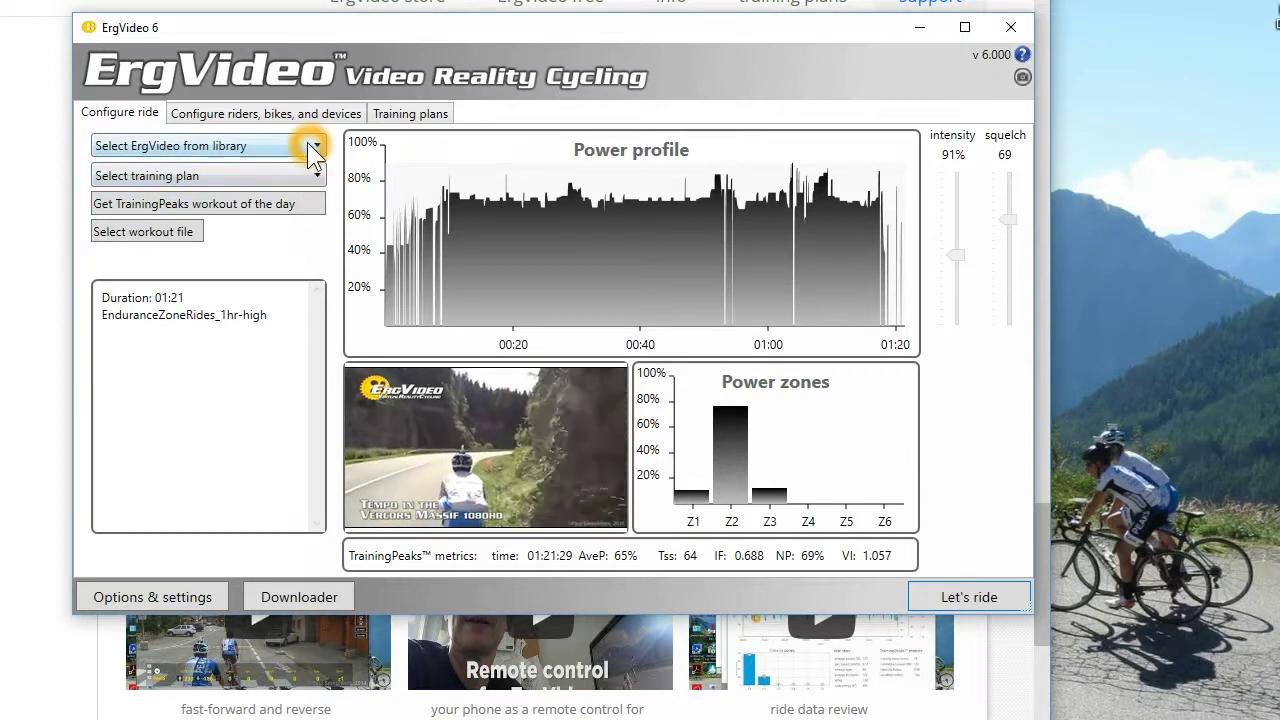
# Open the traditional all-ErgVideo planner tool from the training plans page and start a new plan.
pyautogui.click(430, 116)
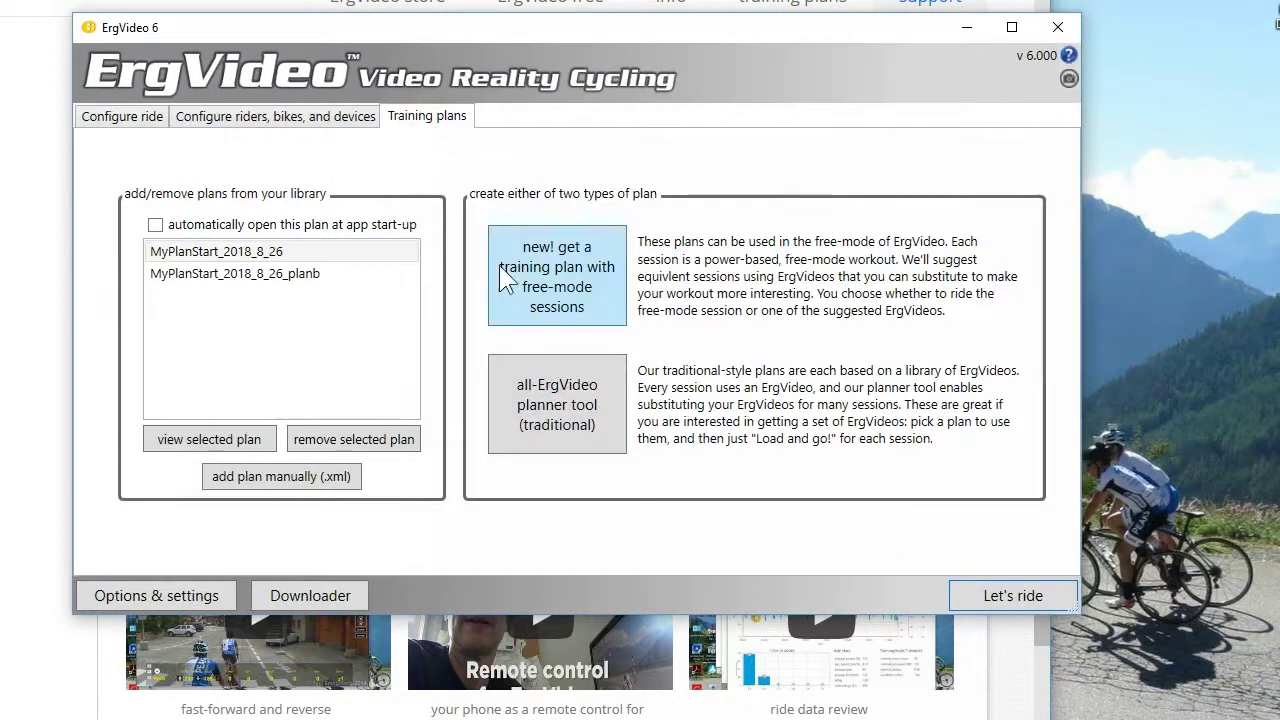
pyautogui.click(561, 400)
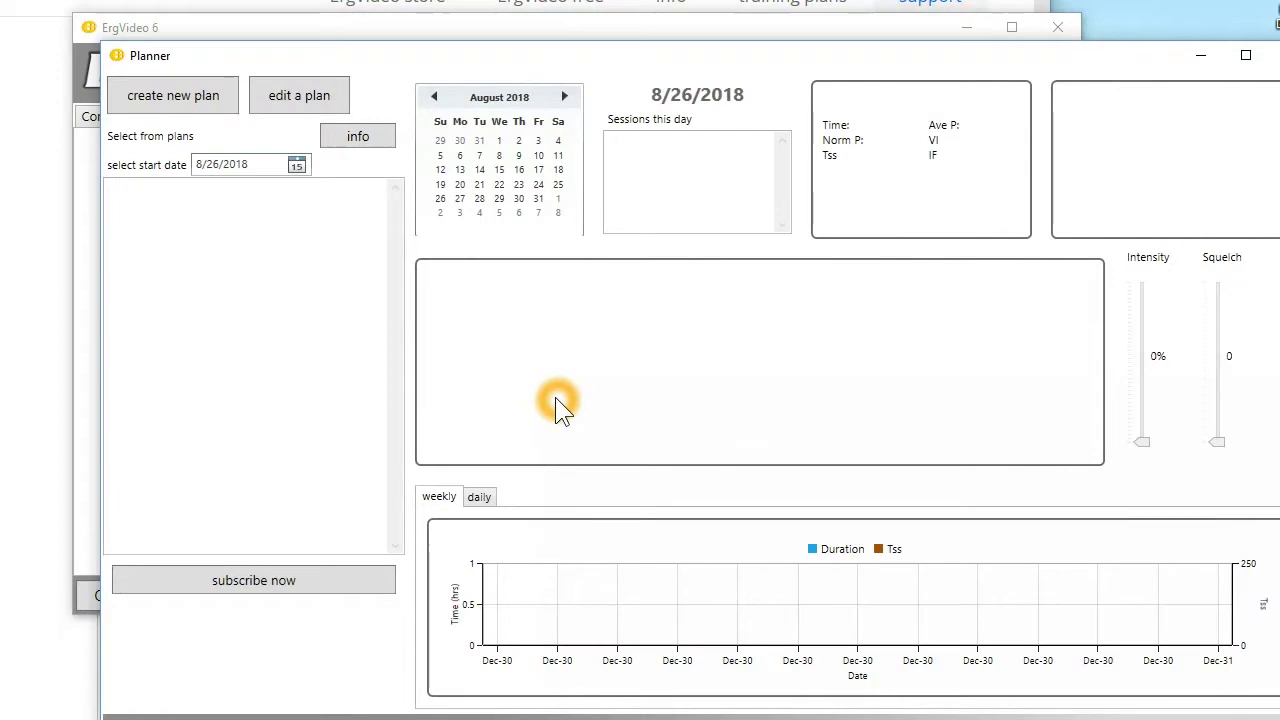
pyautogui.click(190, 94)
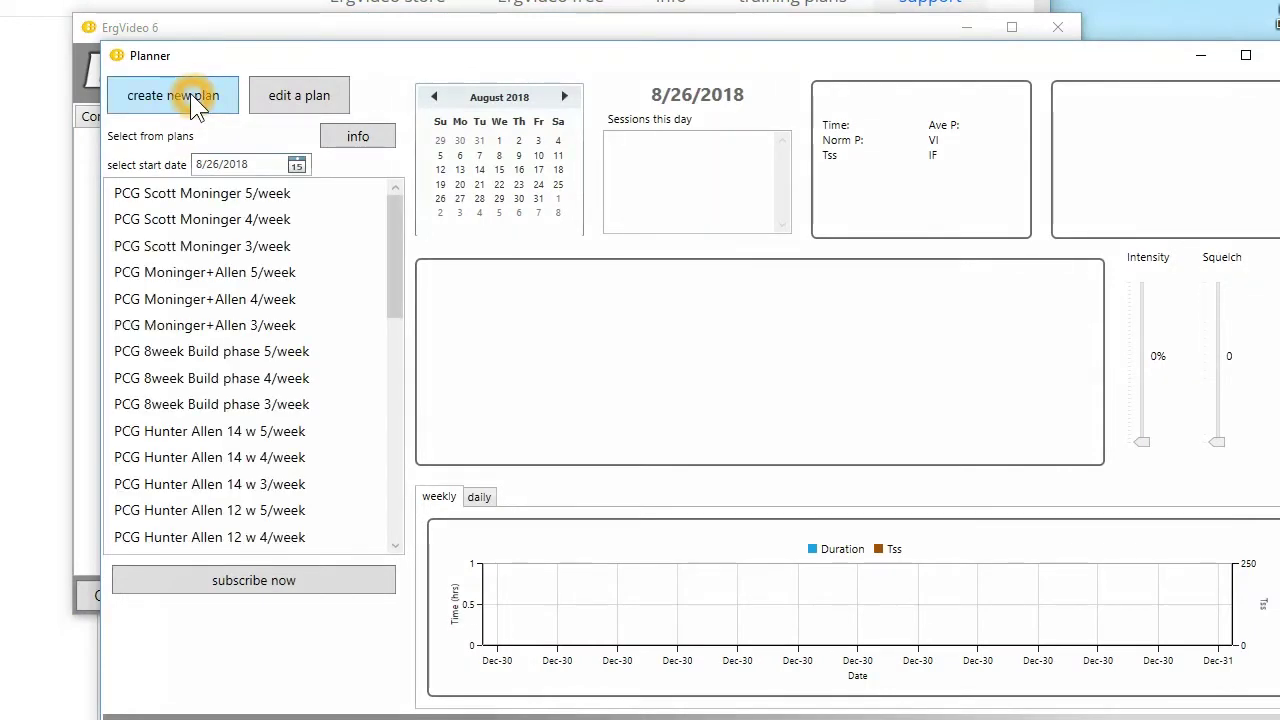
# Preview the PCG Scott Moninger 5/week plan and compare its AlpdHuez_1080HD and AlpdHuezHD sessions for August 26.
pyautogui.click(204, 198)
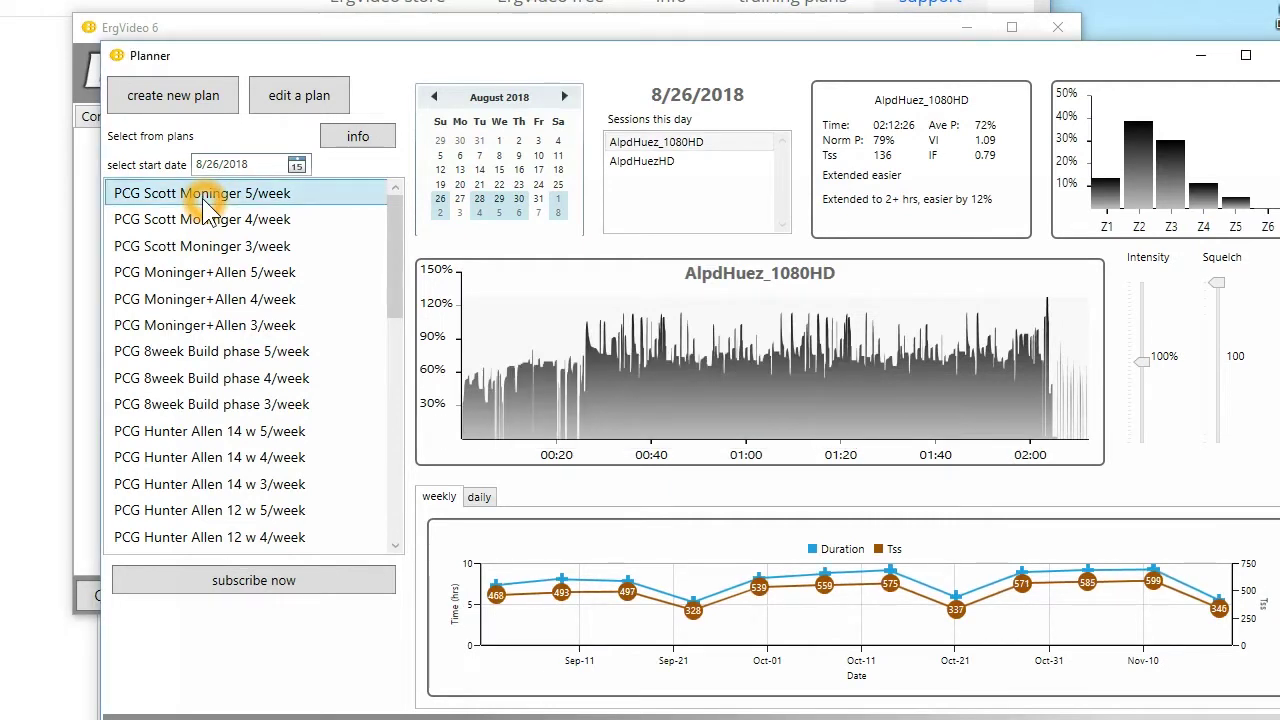
pyautogui.click(671, 162)
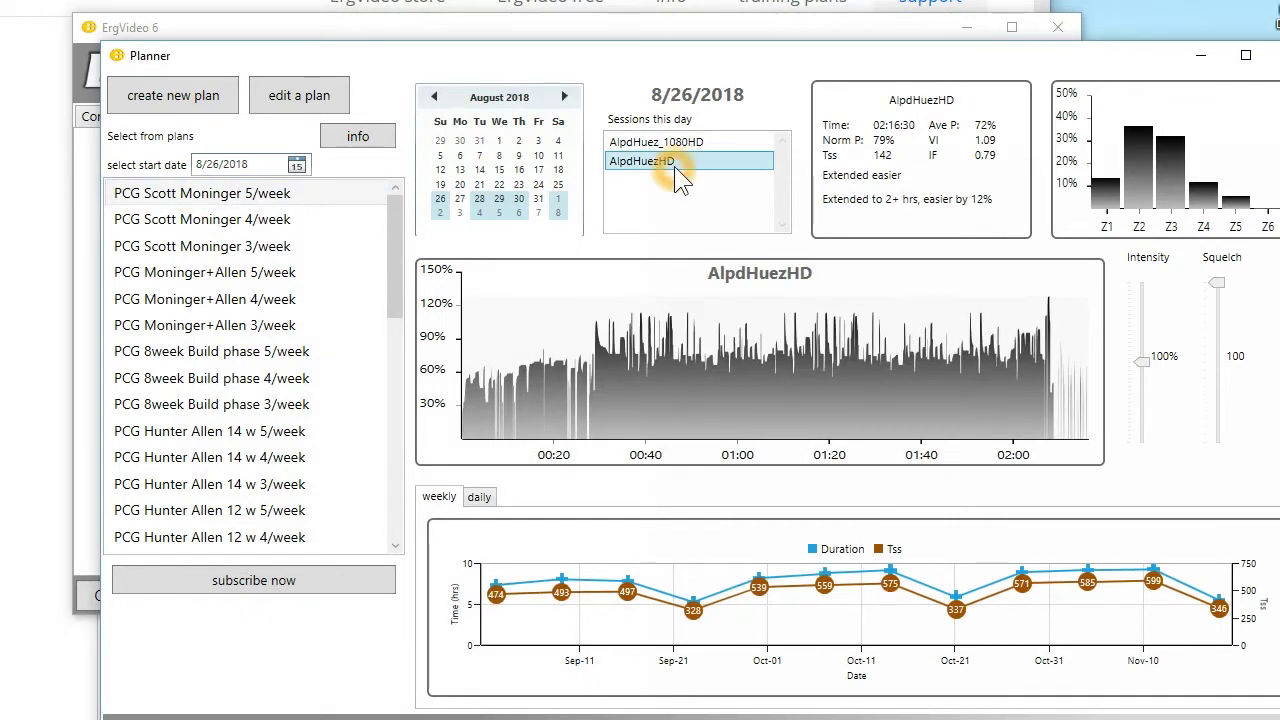
pyautogui.click(674, 146)
pyautogui.keyDown('ctrl'); pyautogui.click(674, 162); pyautogui.keyUp('ctrl')
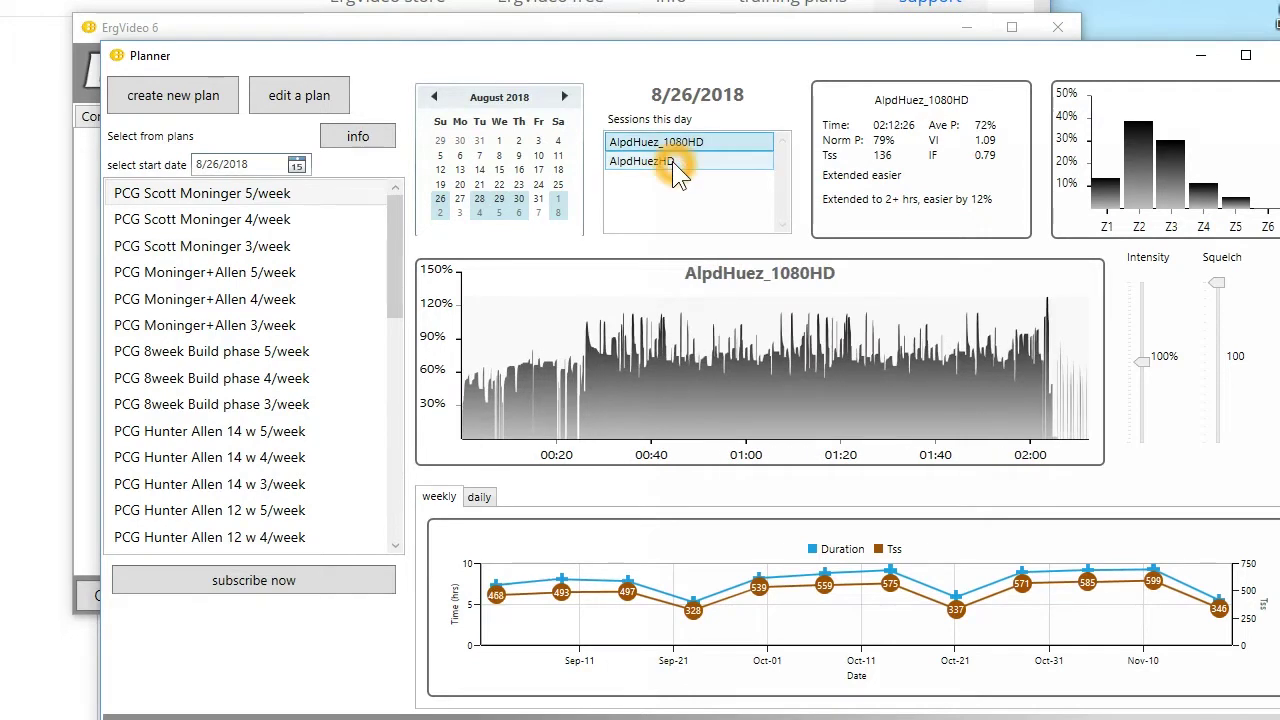
# Select the ErgVideo road cycling 20 weeks 3/week plan and show its sessions for August 28.
pyautogui.scroll(-6, 297, 408)
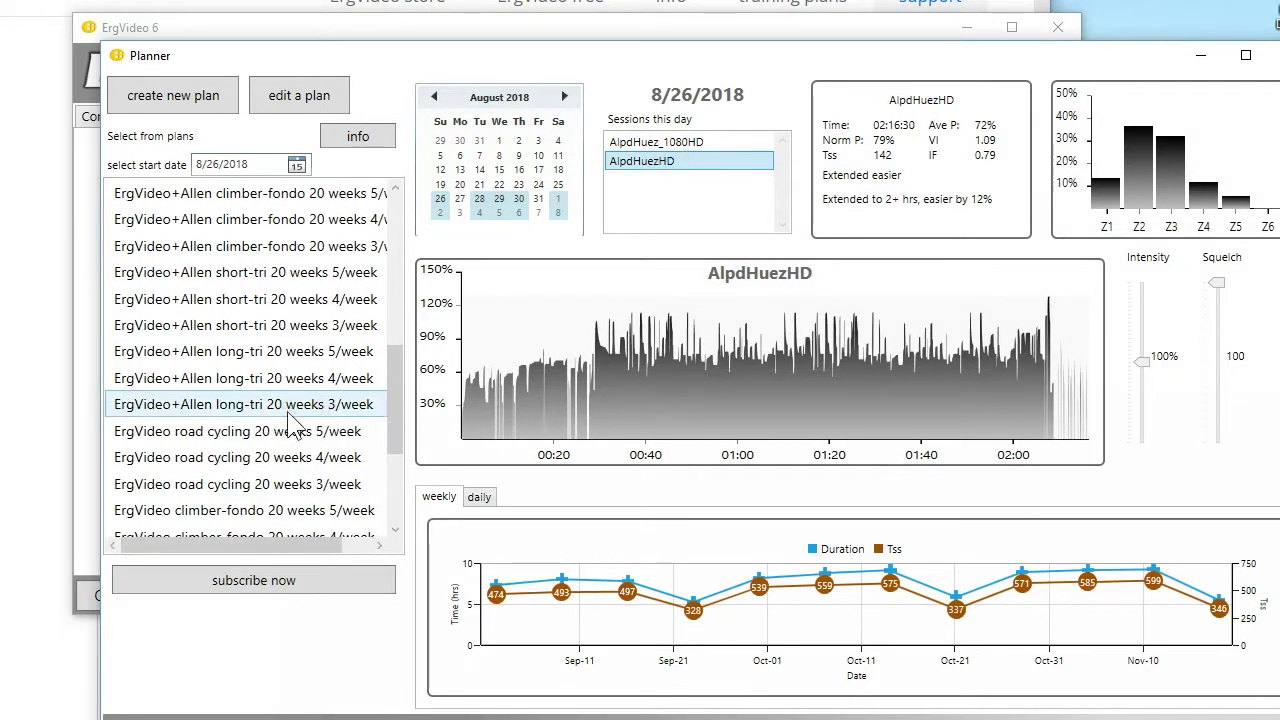
pyautogui.scroll(-3, 290, 424)
pyautogui.click(245, 412)
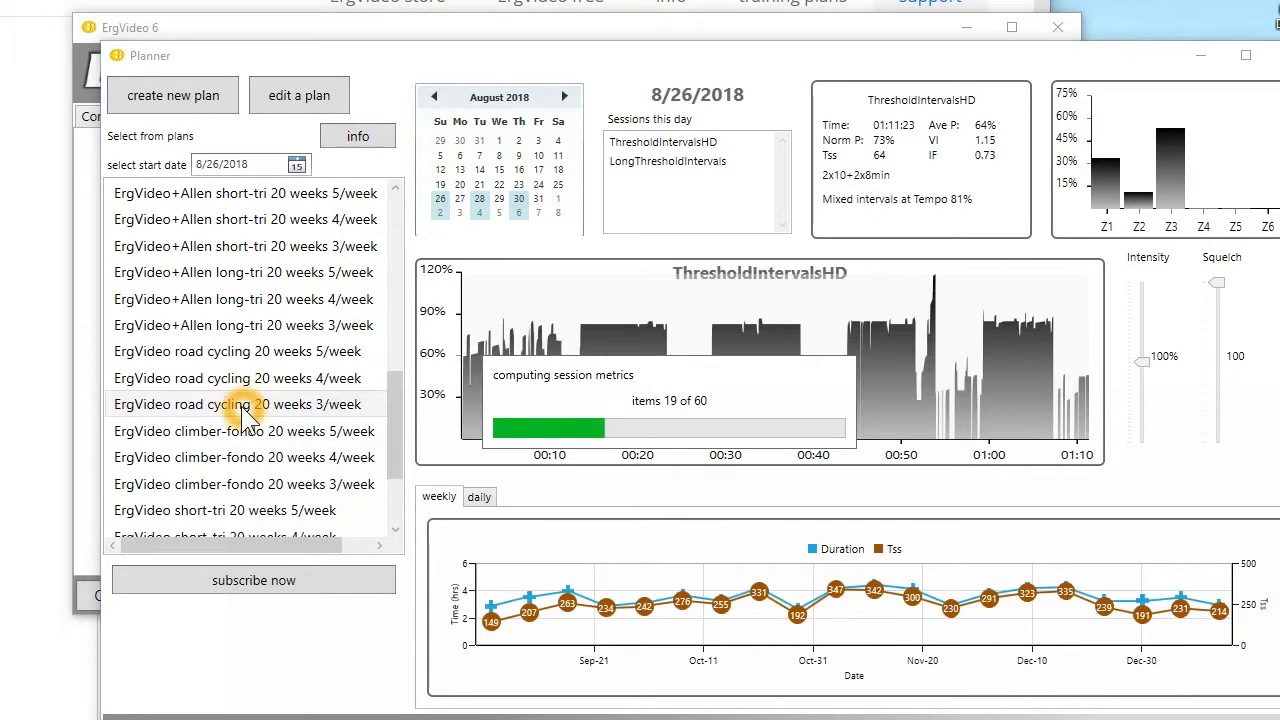
pyautogui.click(481, 200)
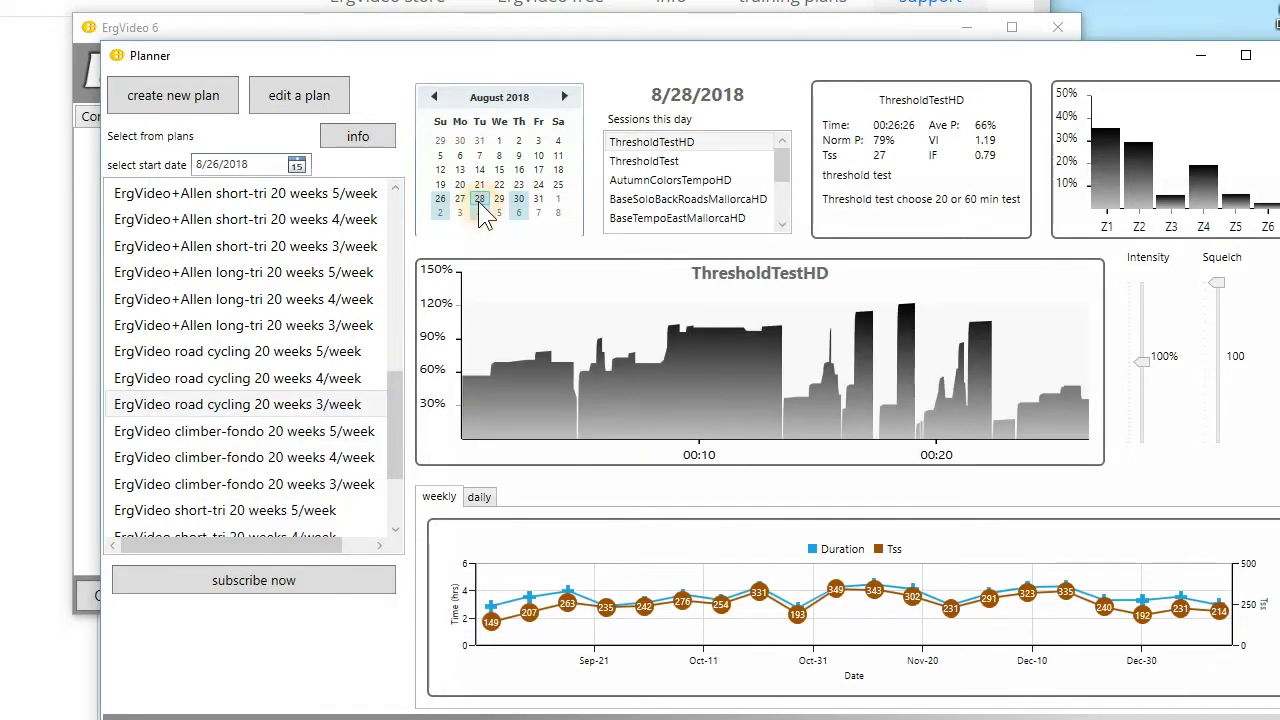
# Compare the alternative ErgVideos for the August 28 session, choose BaseTempoEastMallorcaHD, and review the plan's calendar and weekly load chart.
pyautogui.click(660, 184)
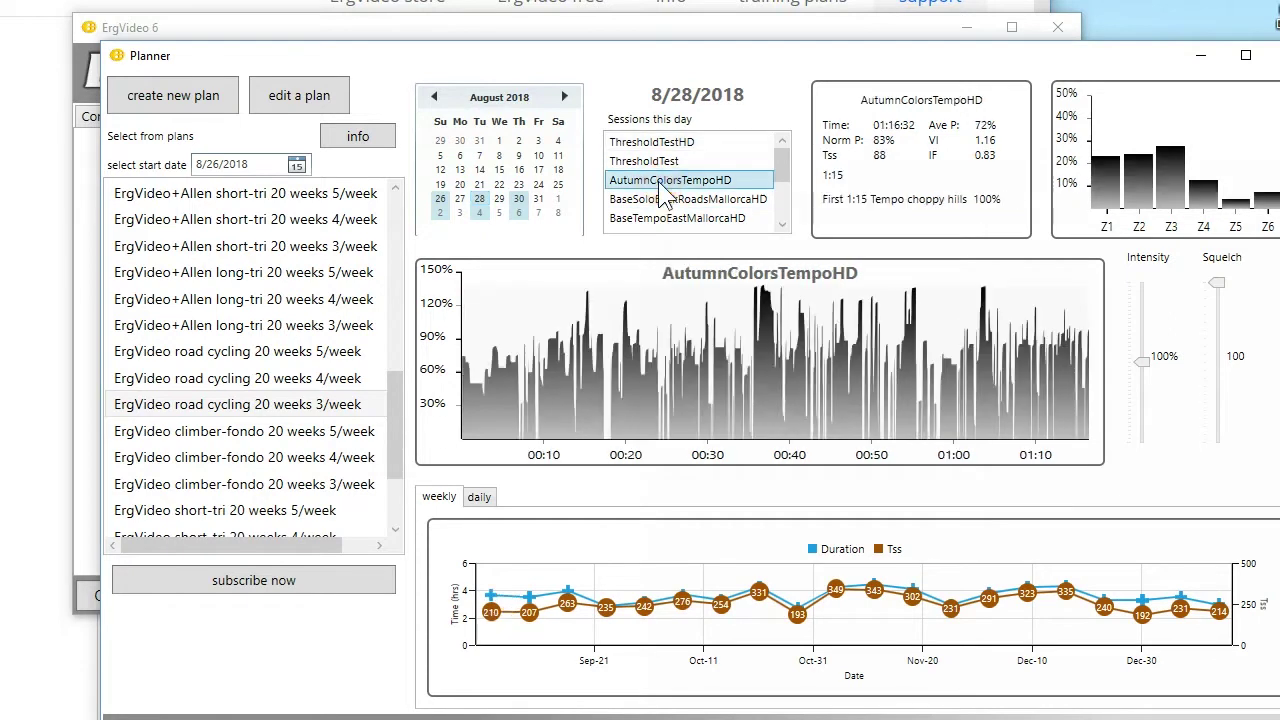
pyautogui.click(667, 200)
pyautogui.click(665, 218)
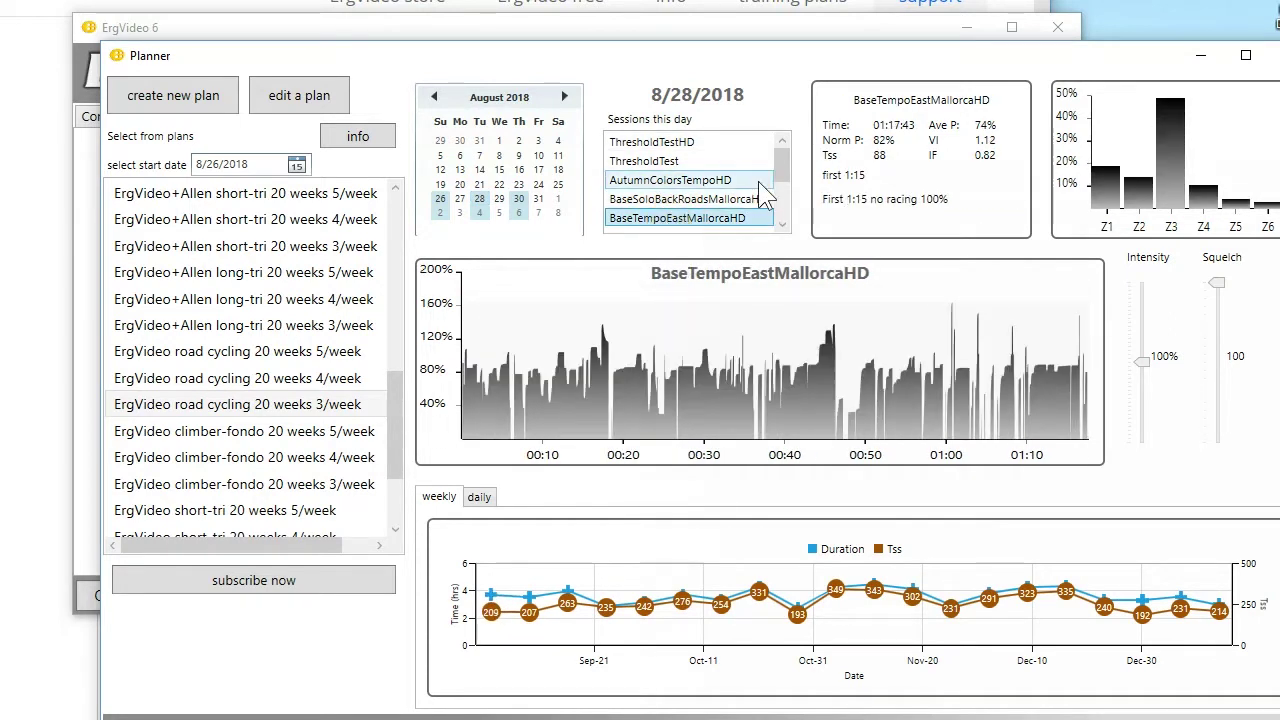
pyautogui.moveTo(784, 174); pyautogui.dragTo(787, 212)
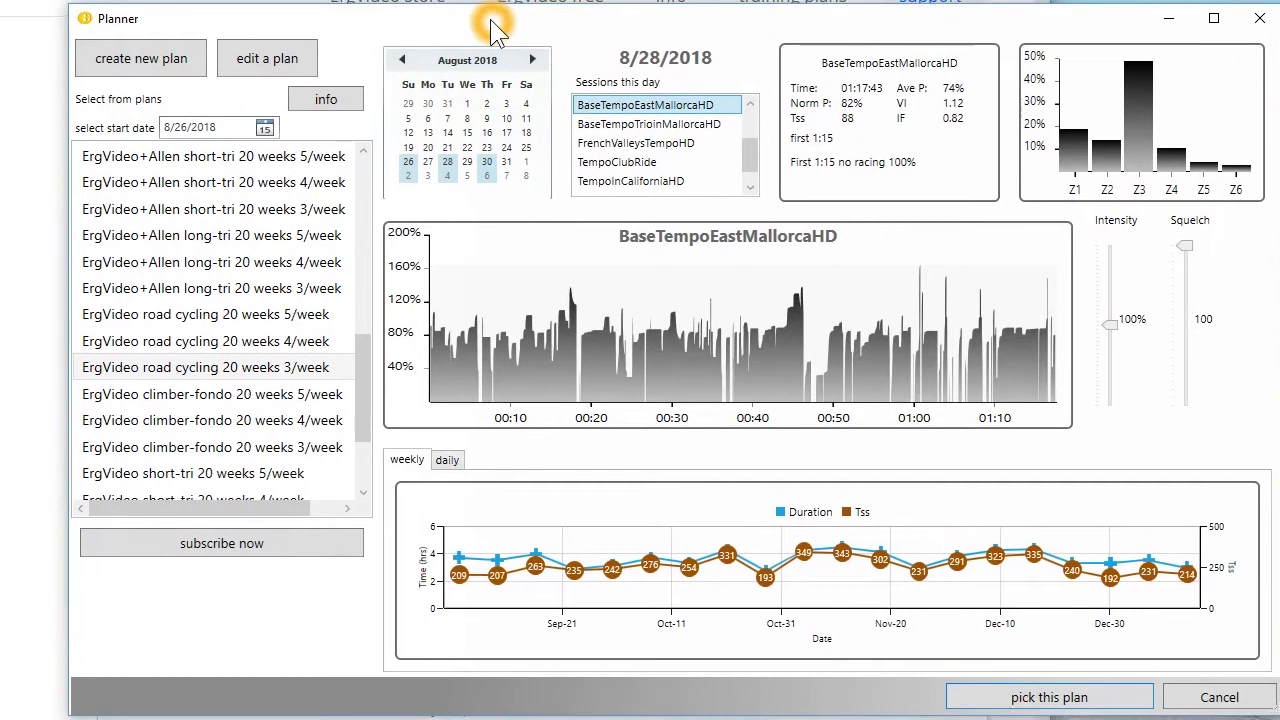
pyautogui.click(575, 110)
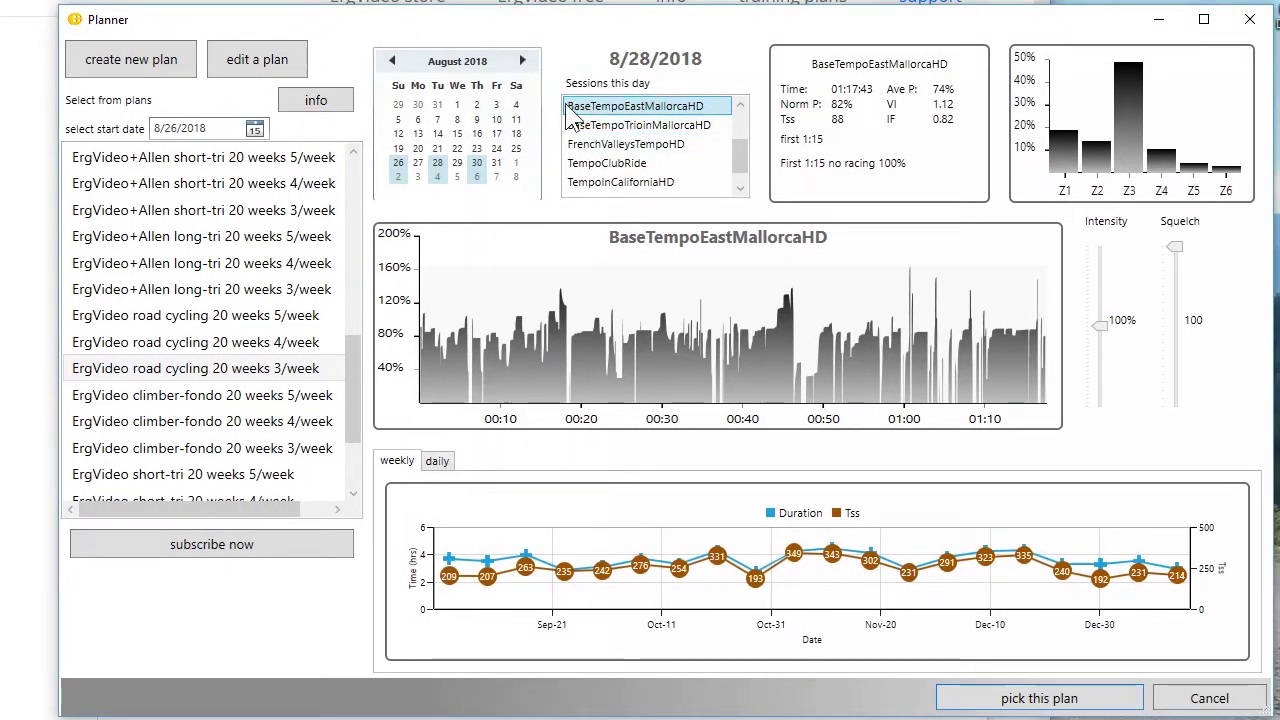
pyautogui.click(440, 163)
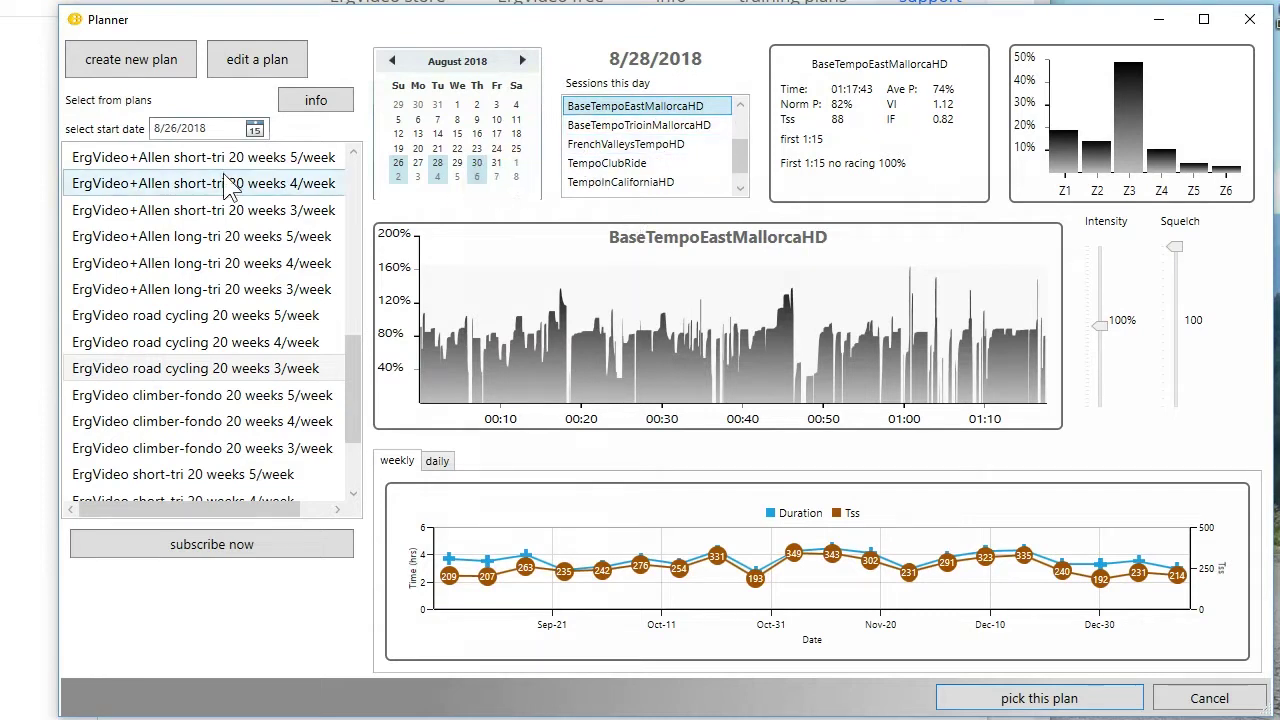
pyautogui.click(388, 537)
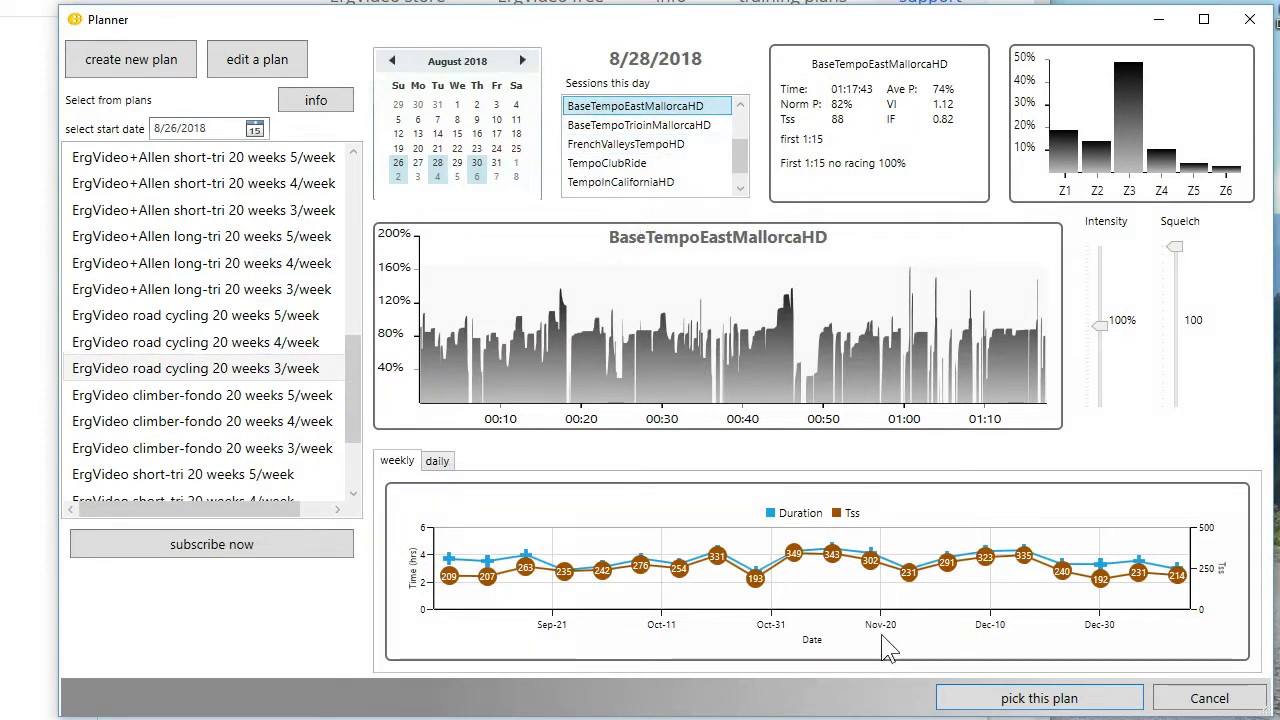
# Pick this plan, name it MyPlanStart_2018_8_26planc, and accept the risk and consent acknowledgement to add it to the library.
pyautogui.click(1040, 697)
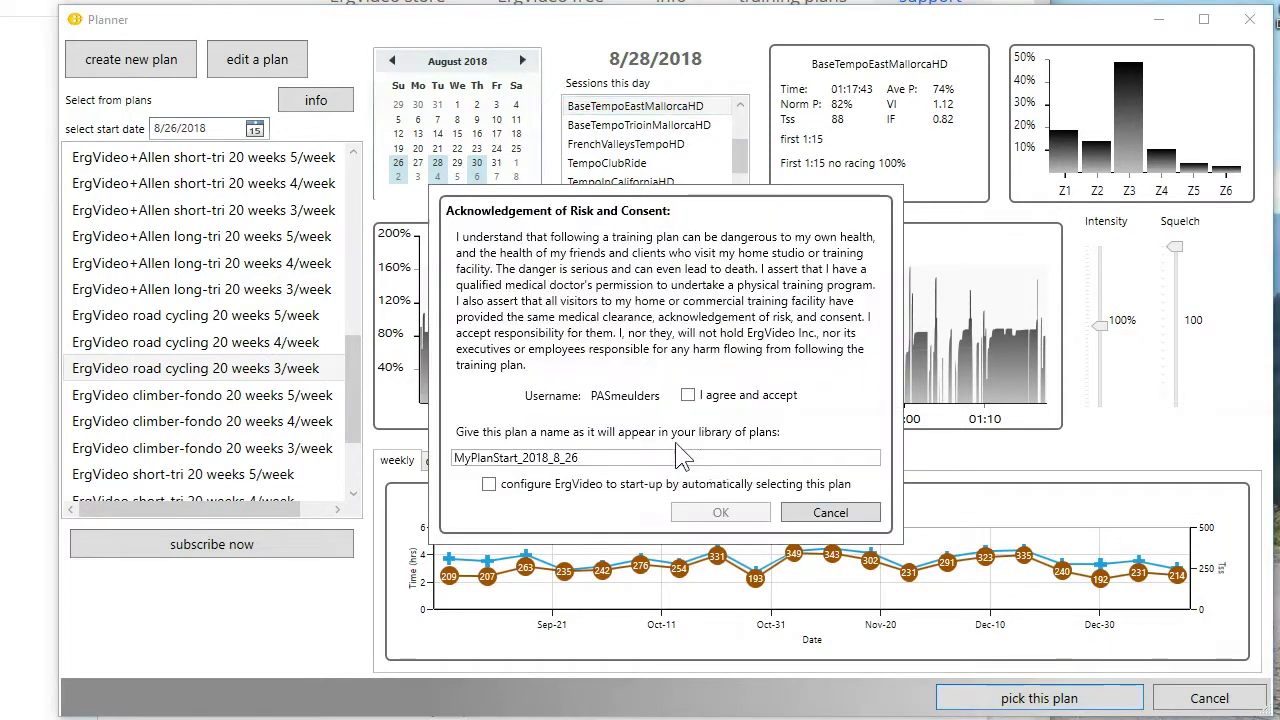
pyautogui.click(610, 458)
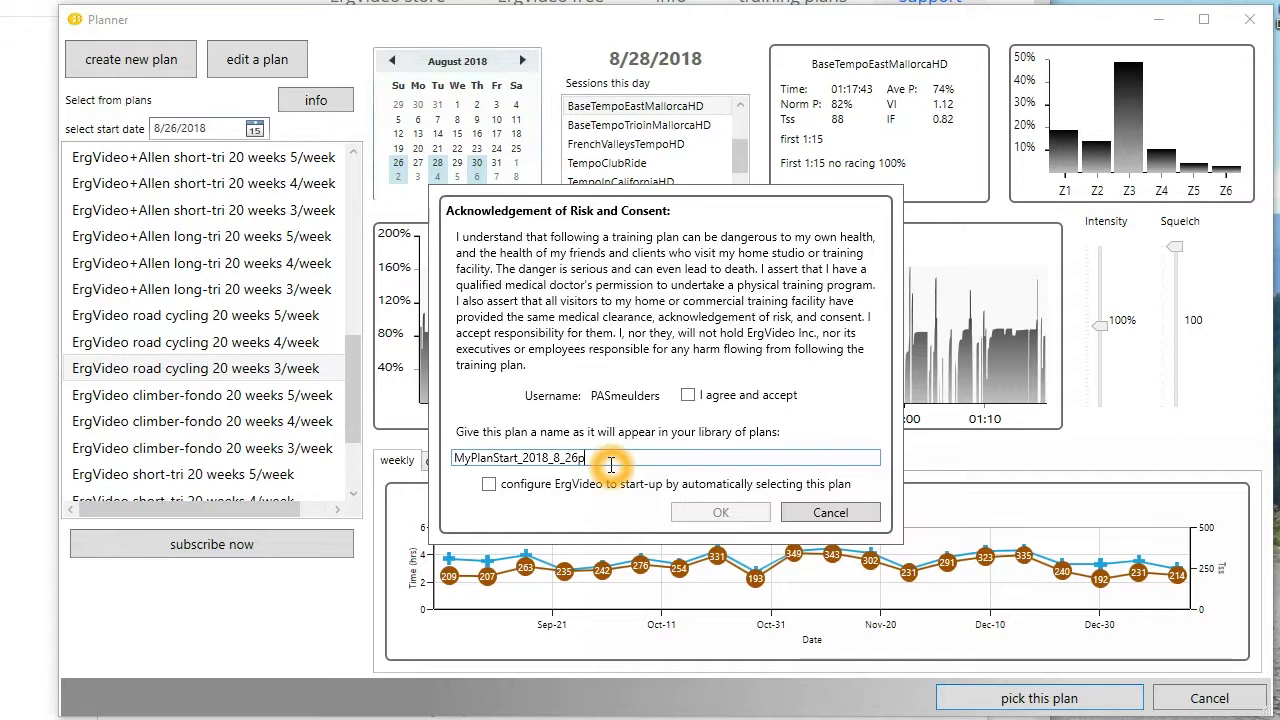
pyautogui.click(688, 396)
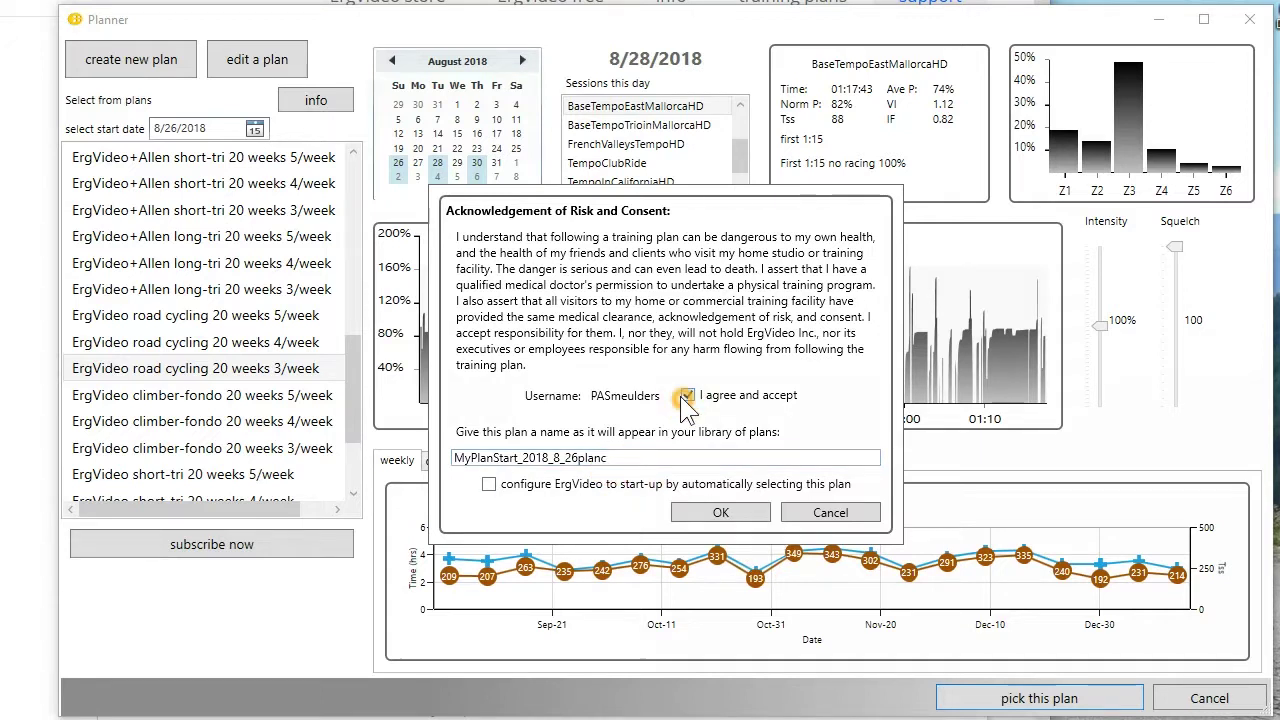
pyautogui.click(720, 512)
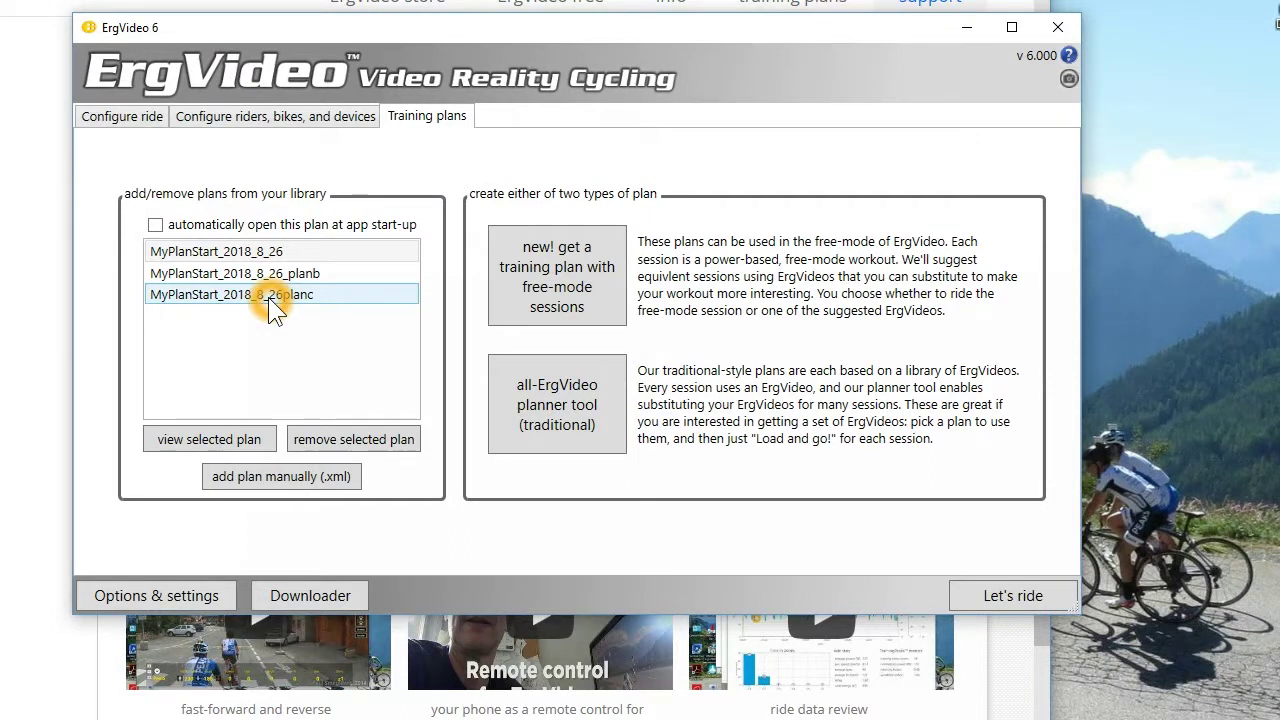
# Switch to the browser's support page to look up the traditional training plan tool video.
pyautogui.click(13, 393)
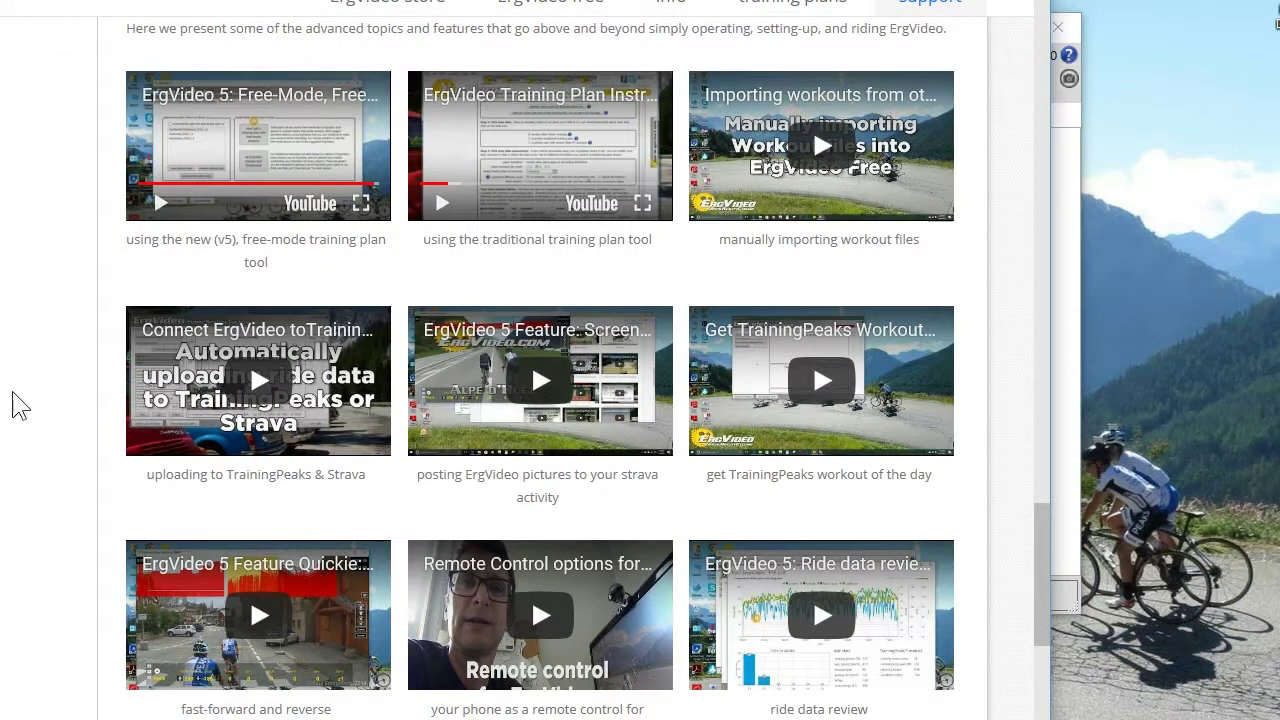